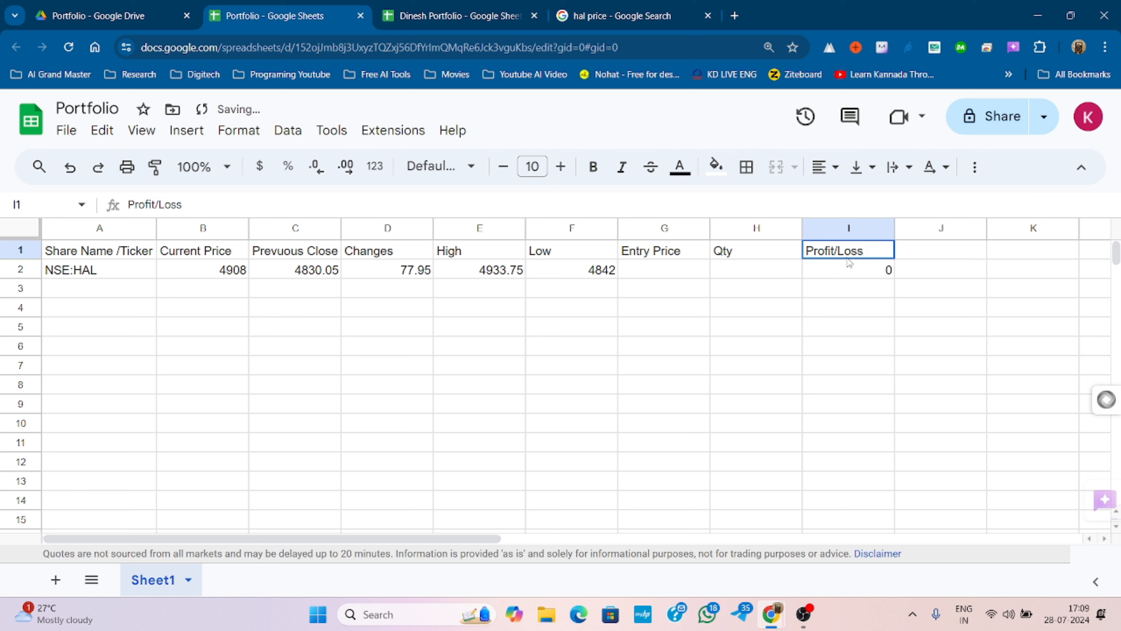
Step: Fill the Profit/Loss formula from I2 down to I8 and the NSE:HAL ticker from A2 down to A7
click(853, 273)
drag(897, 284, 892, 389)
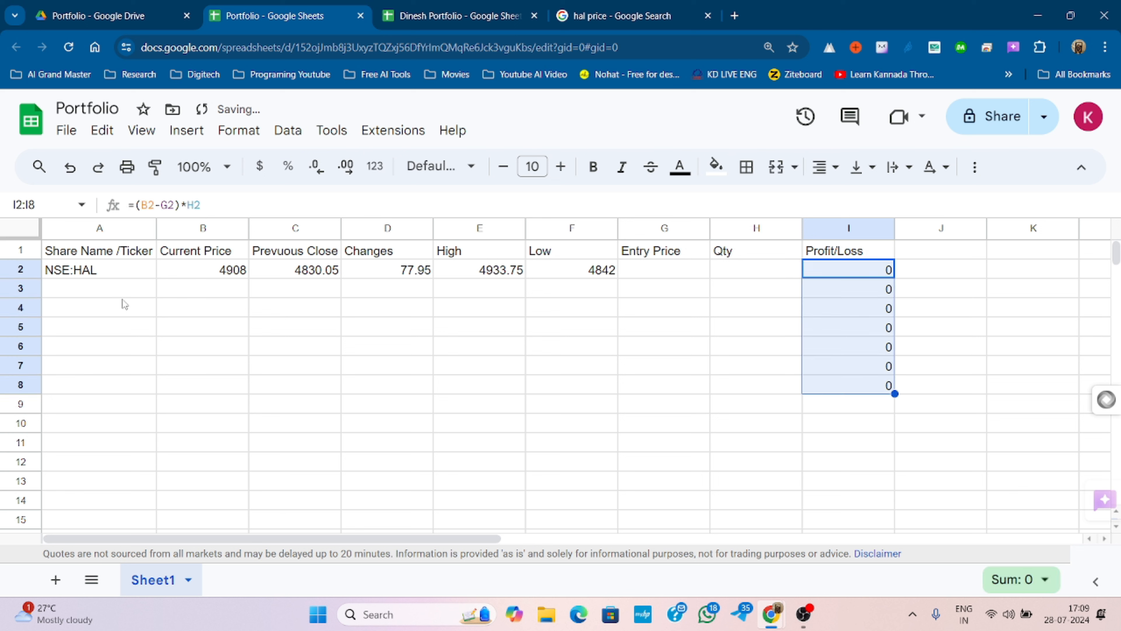
click(112, 271)
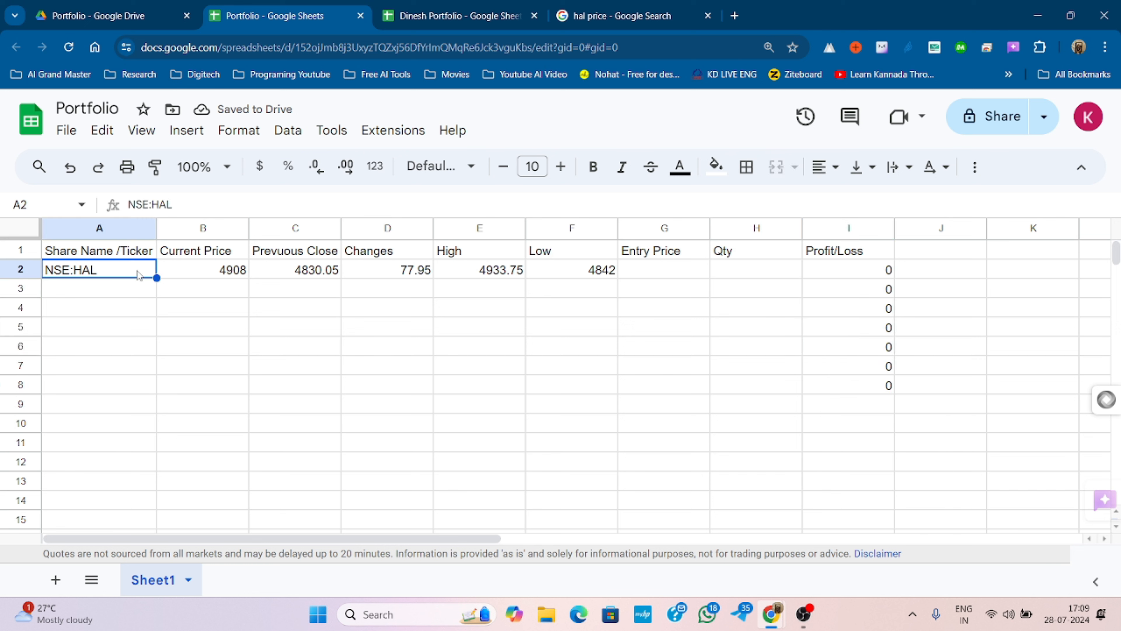
drag(157, 278, 155, 369)
Step: Change the ticker in A3 to NSE:bel and fill the stock data formulas in B2:F2 down to row 7
click(102, 291)
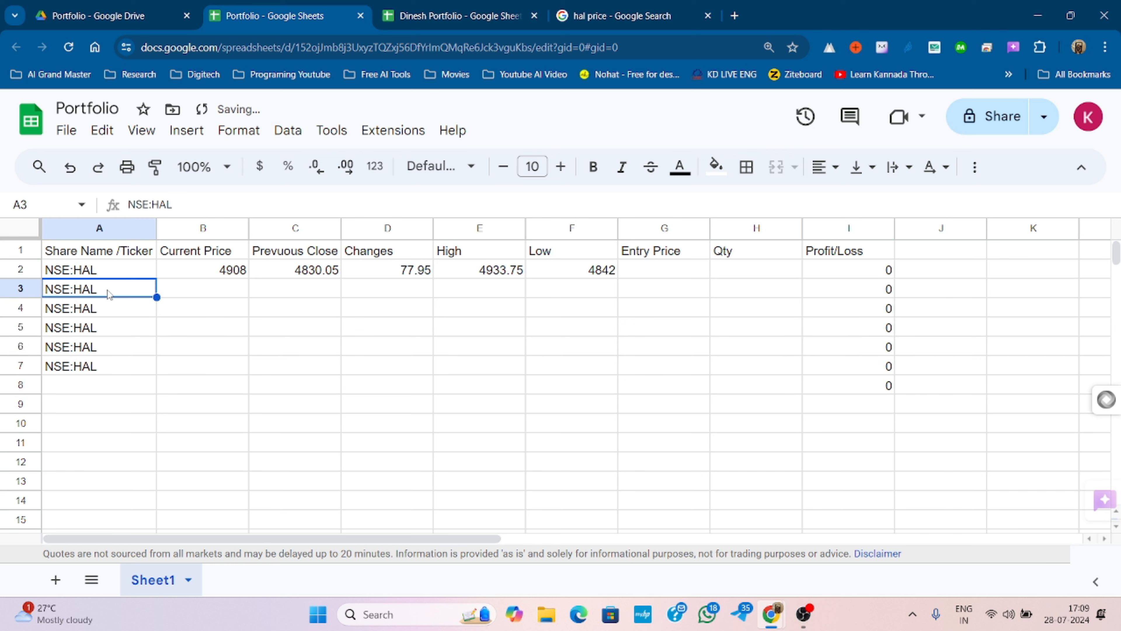
double_click(108, 290)
key(BackSpace)
key(BackSpace)
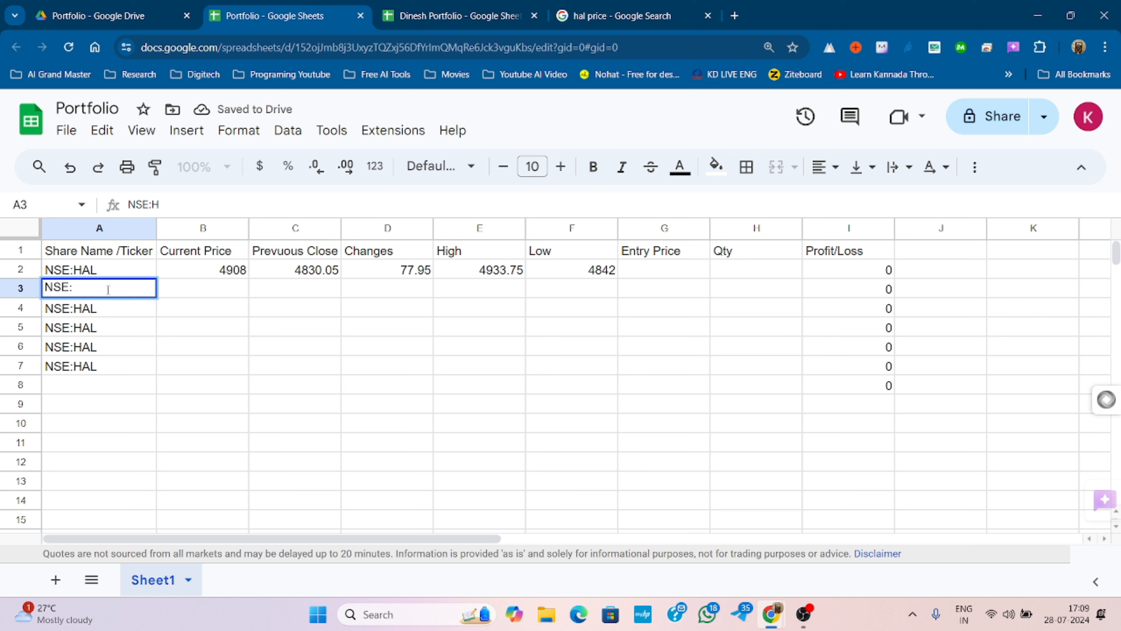
text(b)
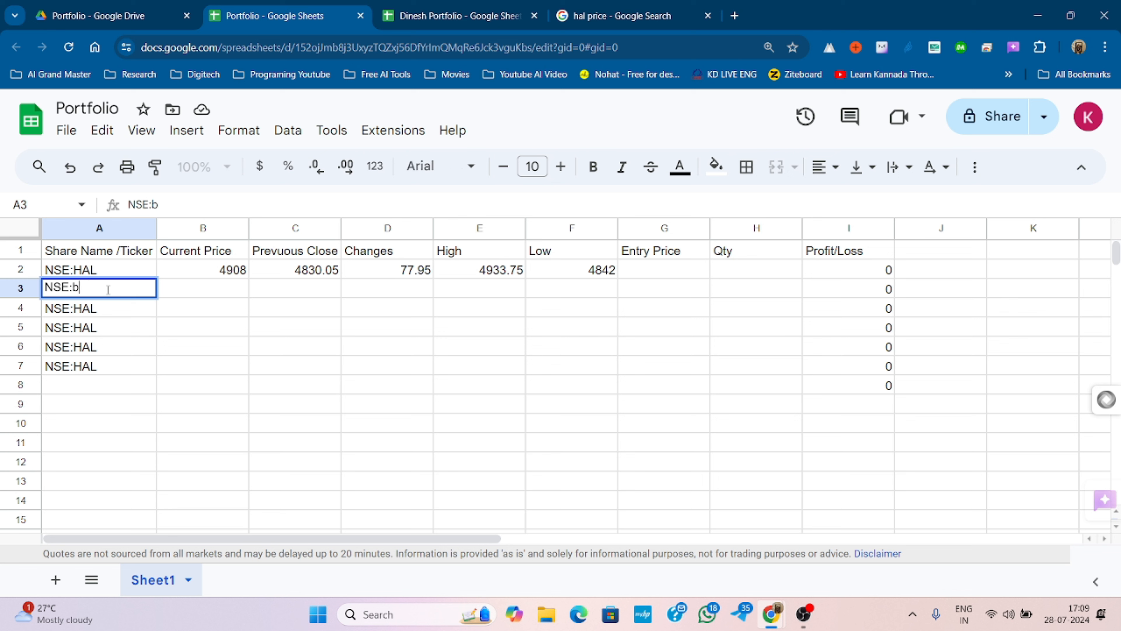
text(el)
key(Return)
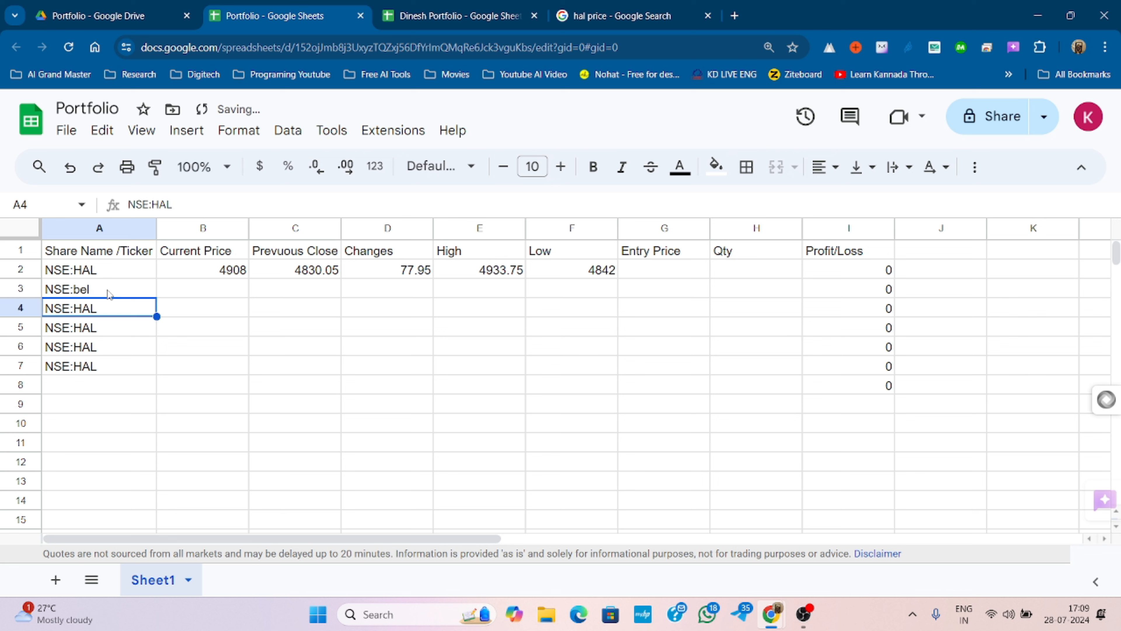
drag(216, 270, 610, 371)
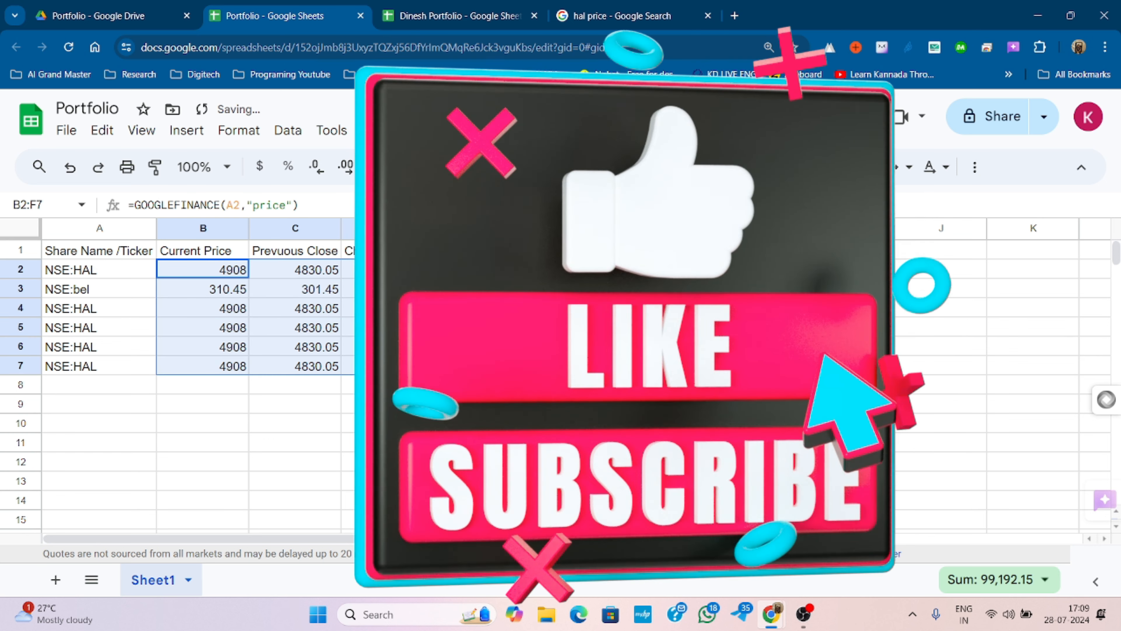
click(490, 404)
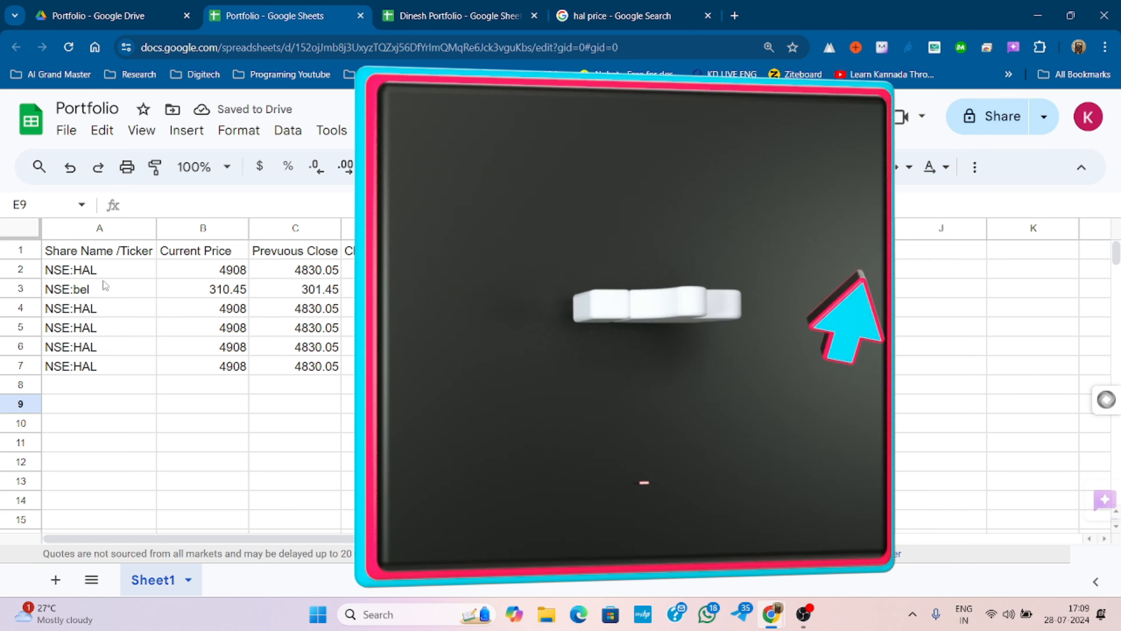
Step: Re-enter the ticker in A3 in capitals as NSE:BEL
click(102, 289)
double_click(102, 288)
key(BackSpace)
key(BackSpace)
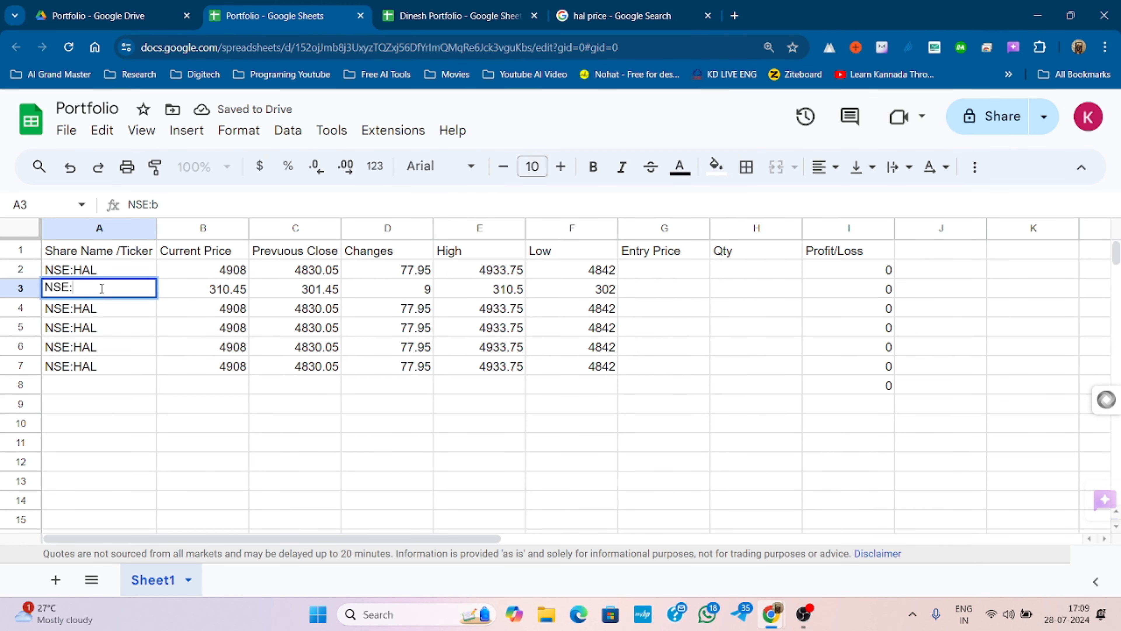
text(HBEL)
key(Return)
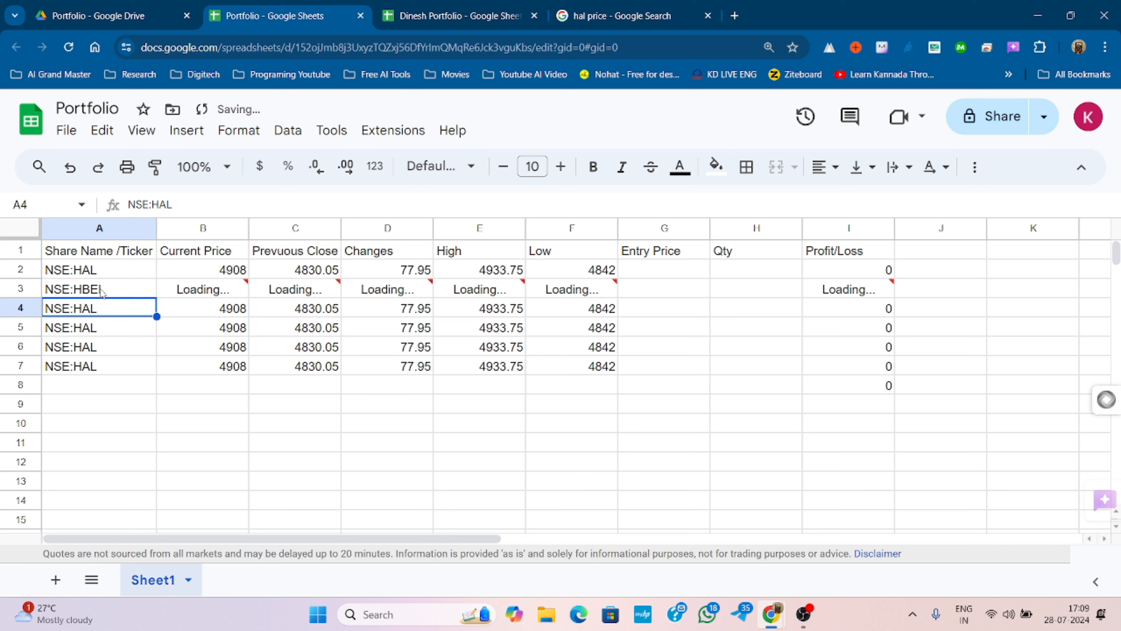
double_click(82, 289)
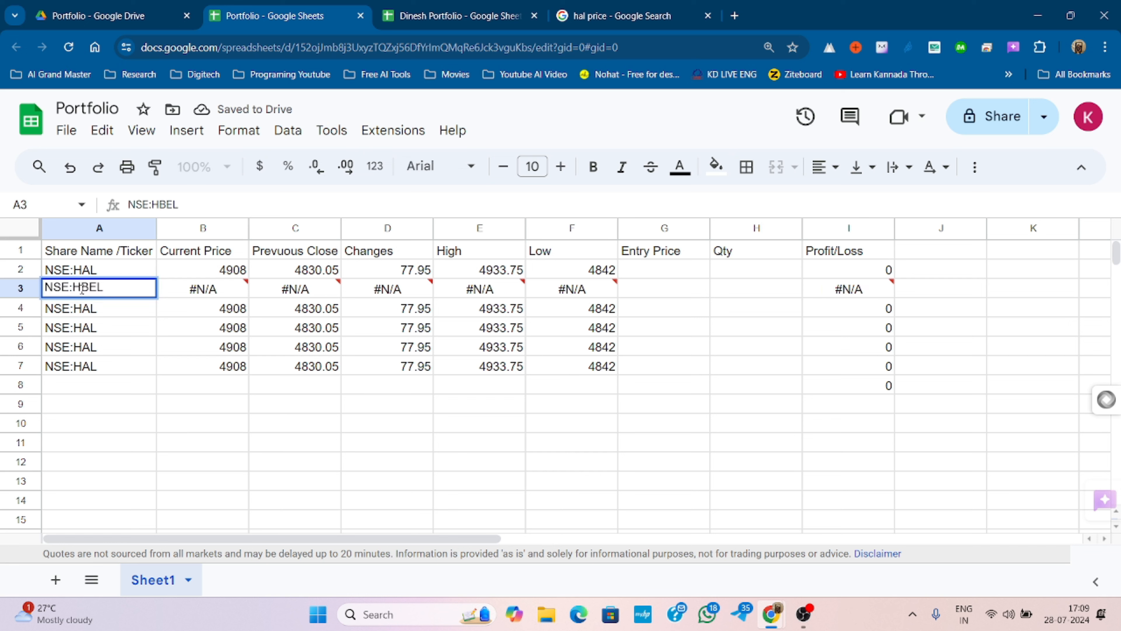
key(BackSpace)
key(Return)
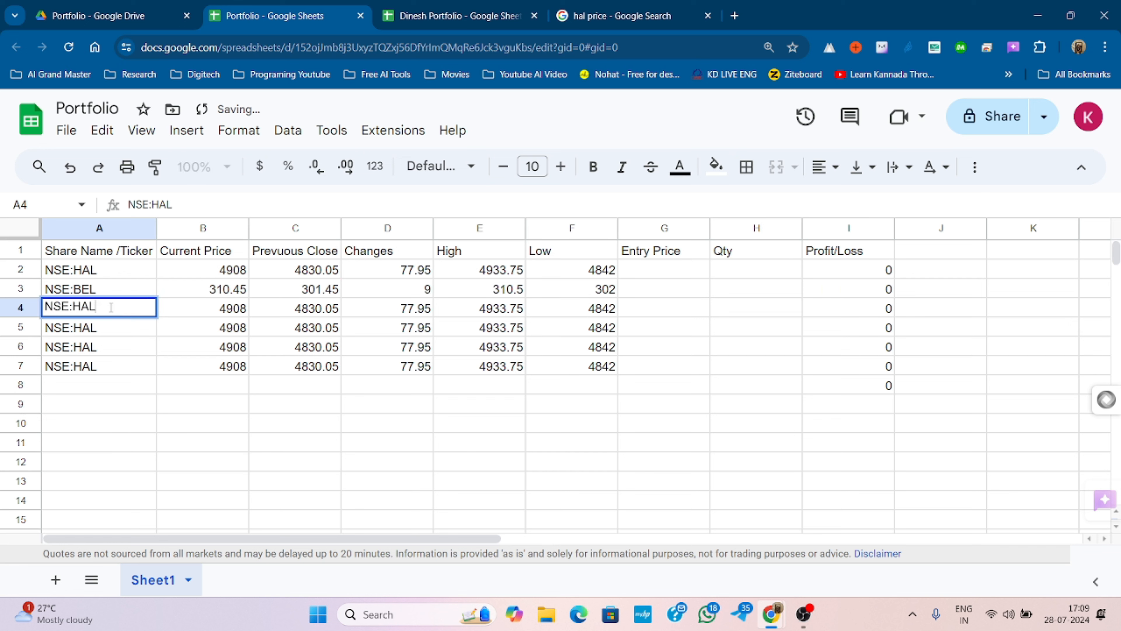
Step: Change the ticker in A4 to NSE:BHEL
key(BackSpace)
key(BackSpace)
key(BackSpace)
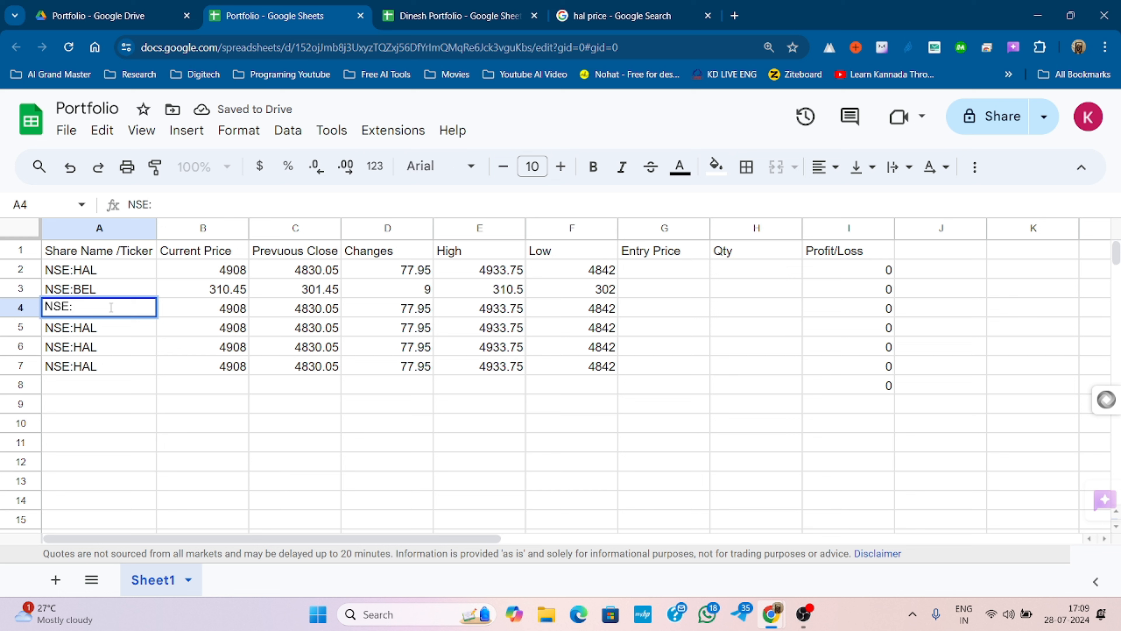
text(BHEL)
key(Return)
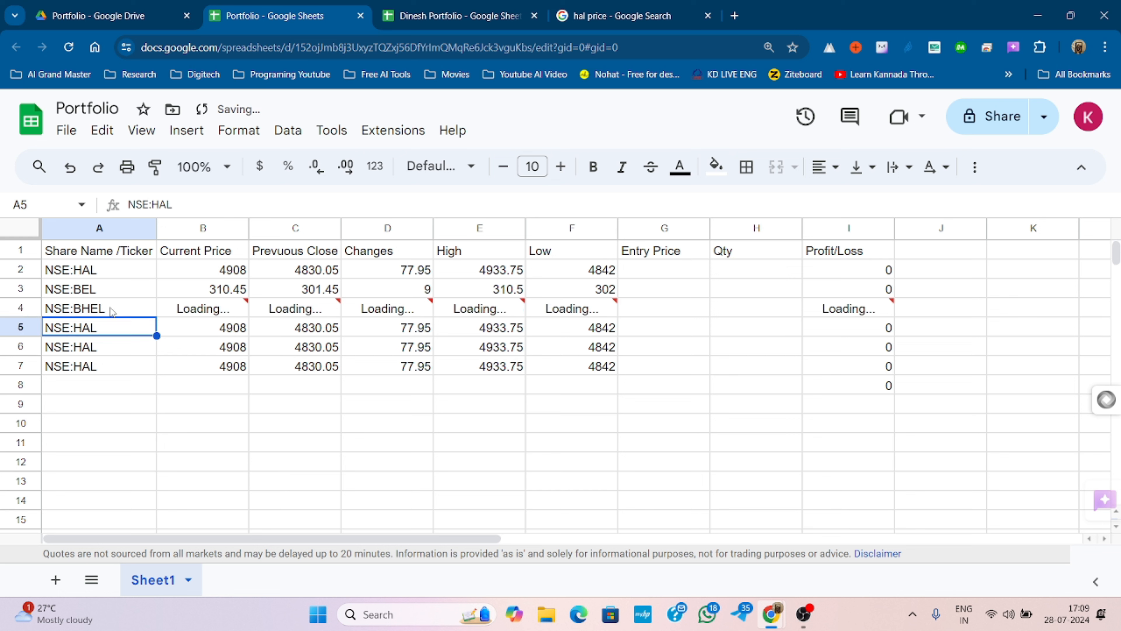
Step: Change the ticker in A5 to NSE:ADANIPOWER and widen column A slightly to fit it
double_click(119, 328)
key(BackSpace)
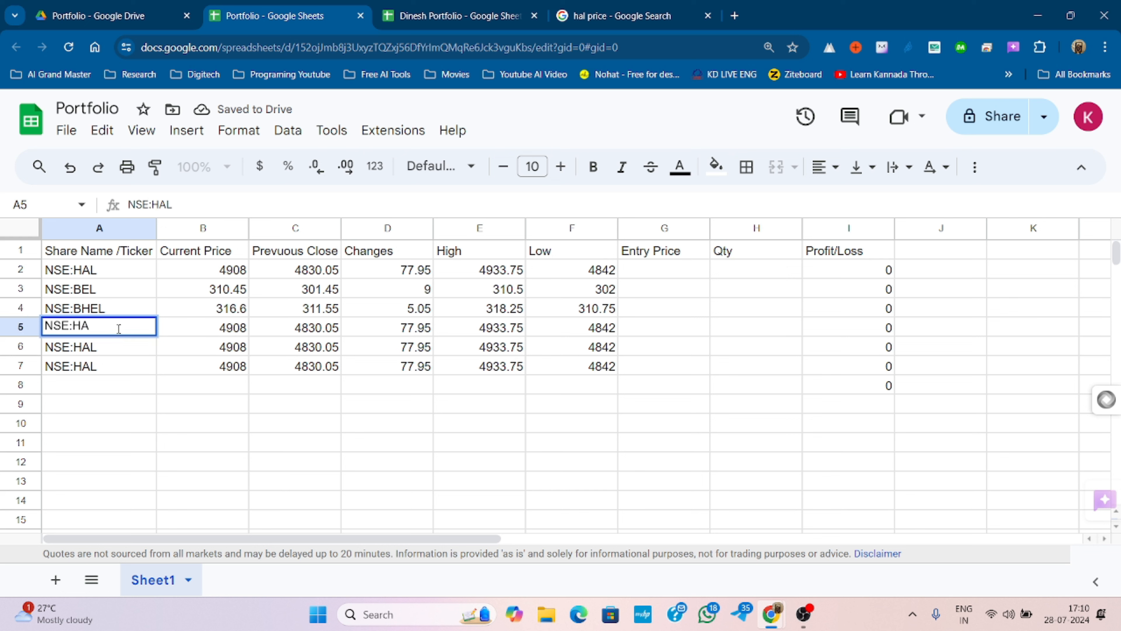
key(BackSpace)
key(BackSpace)
text(ADANI)
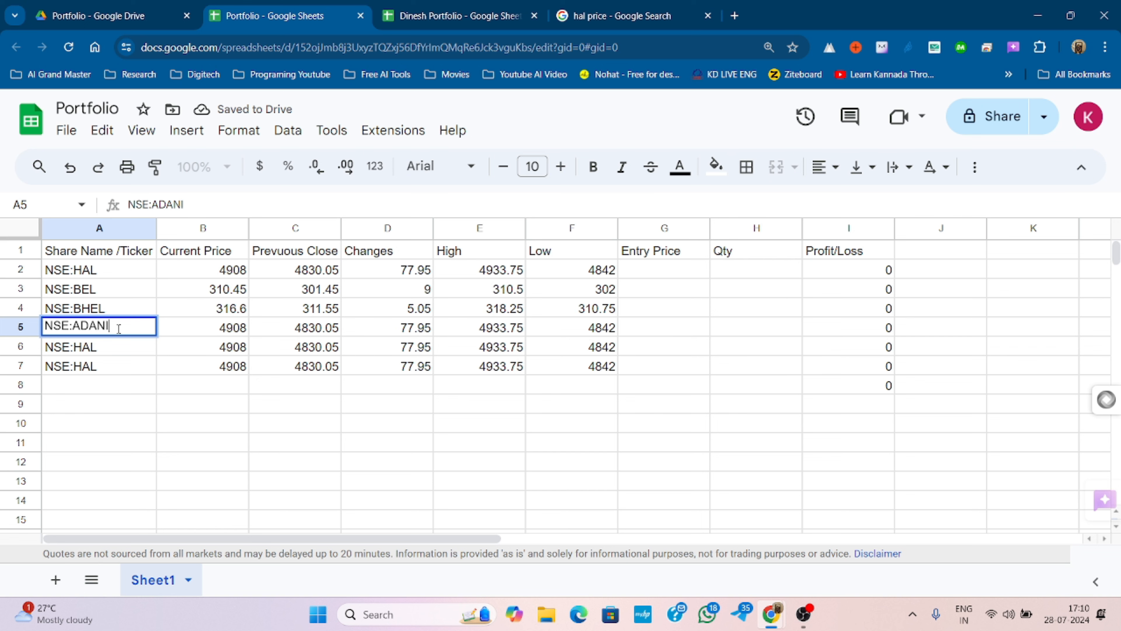
text(POWER)
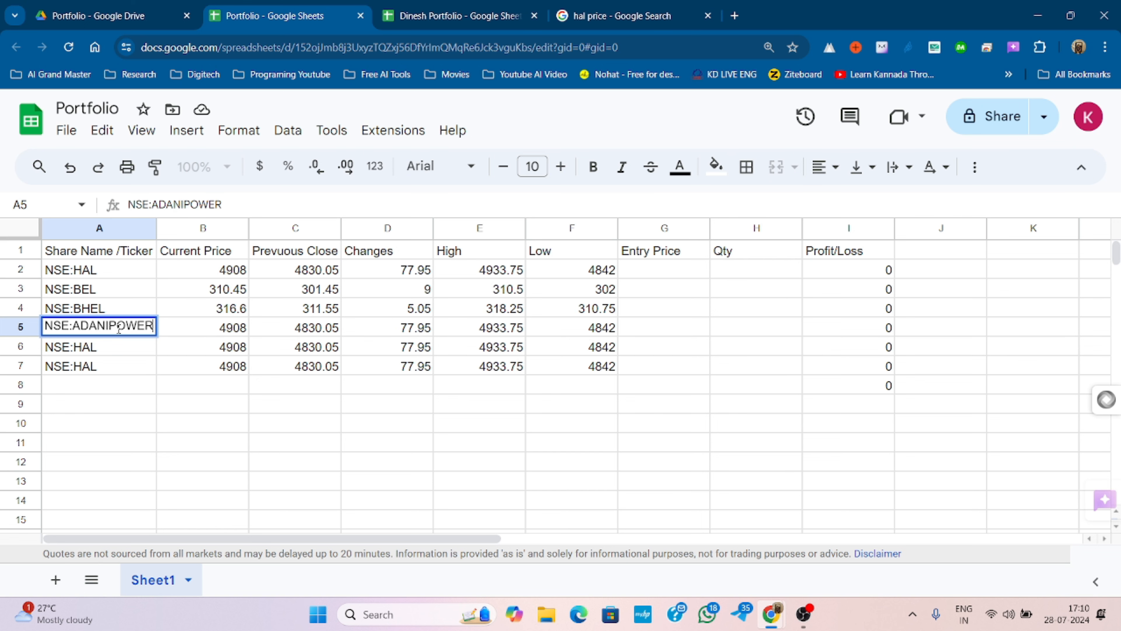
key(Return)
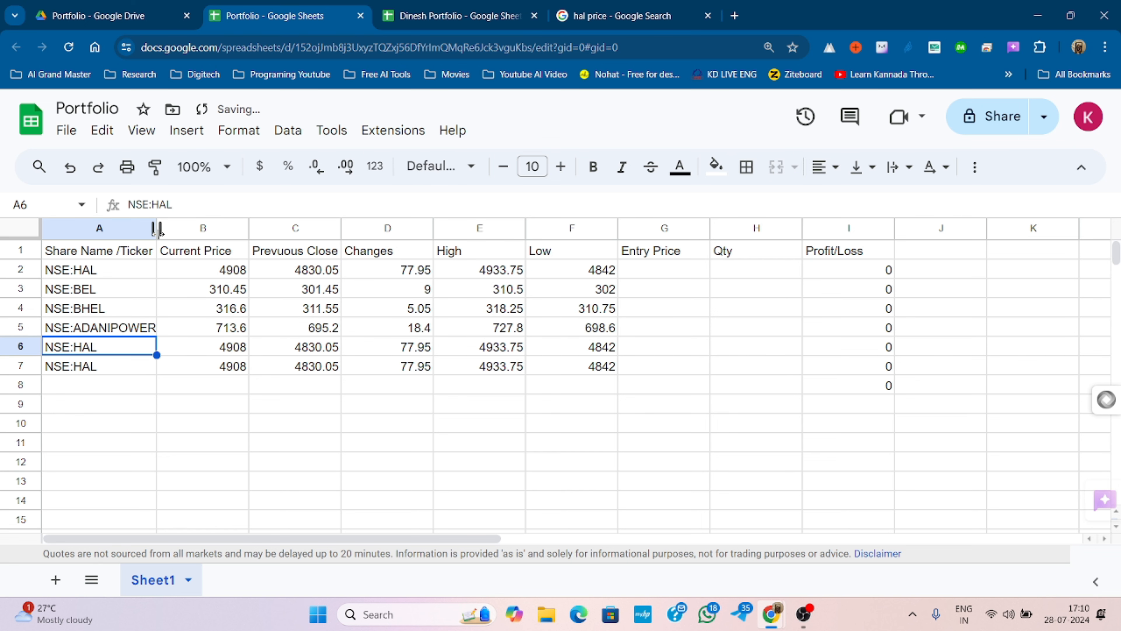
drag(158, 229, 175, 229)
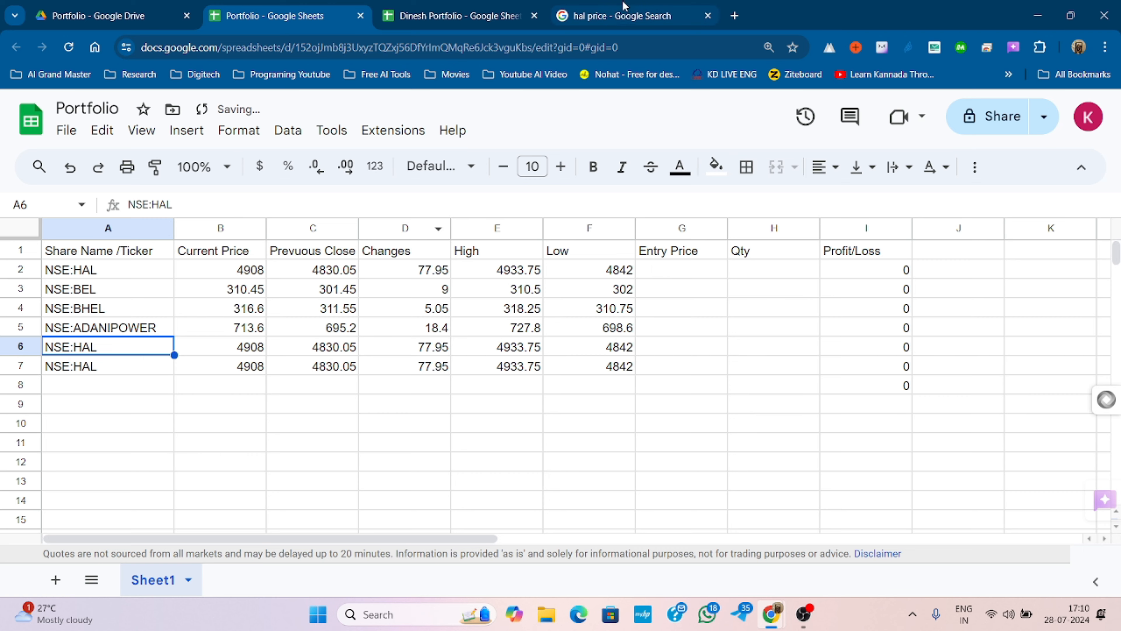
Step: Switch to the Google search page and search for "TEJASNET price" to check the Tejas Networks ticker
click(627, 15)
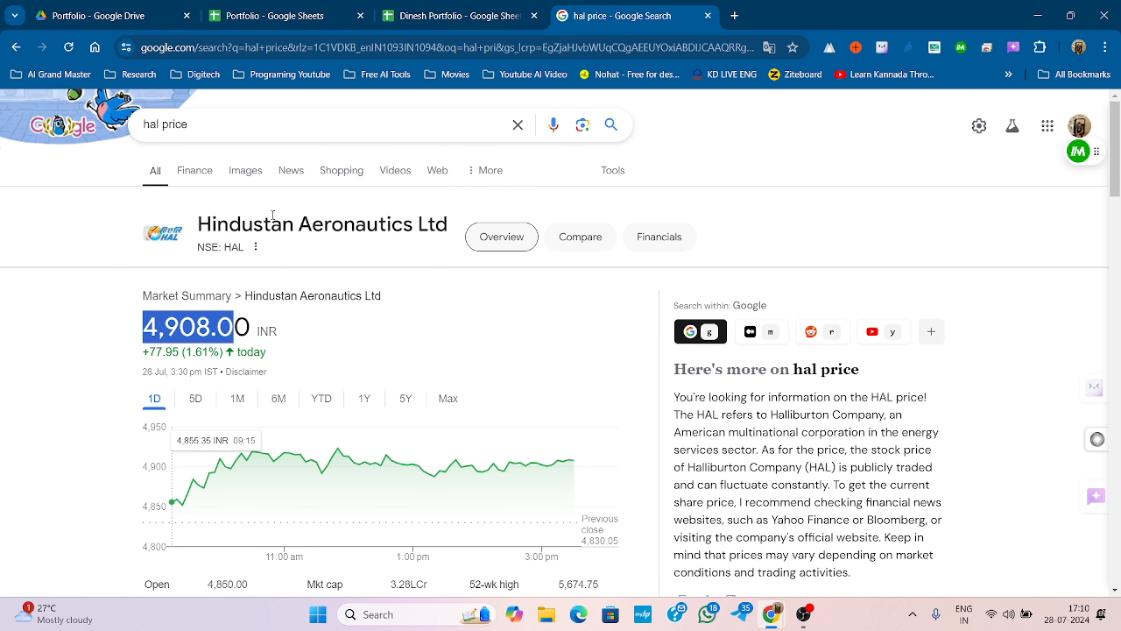
drag(162, 127, 135, 131)
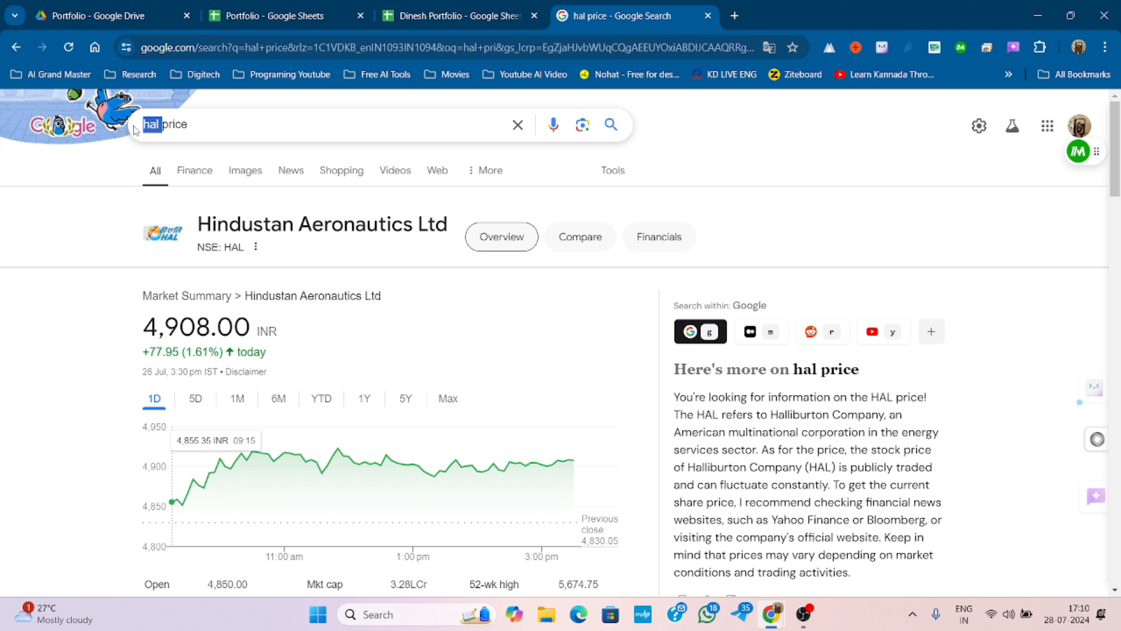
text(TEJAS)
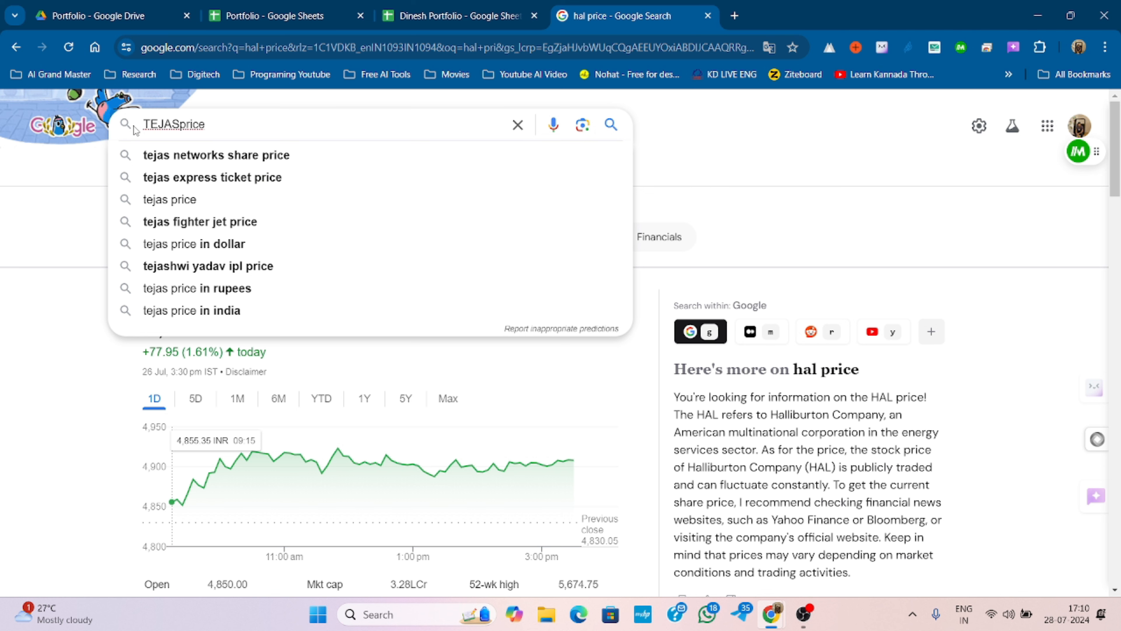
text(NET)
key(Return)
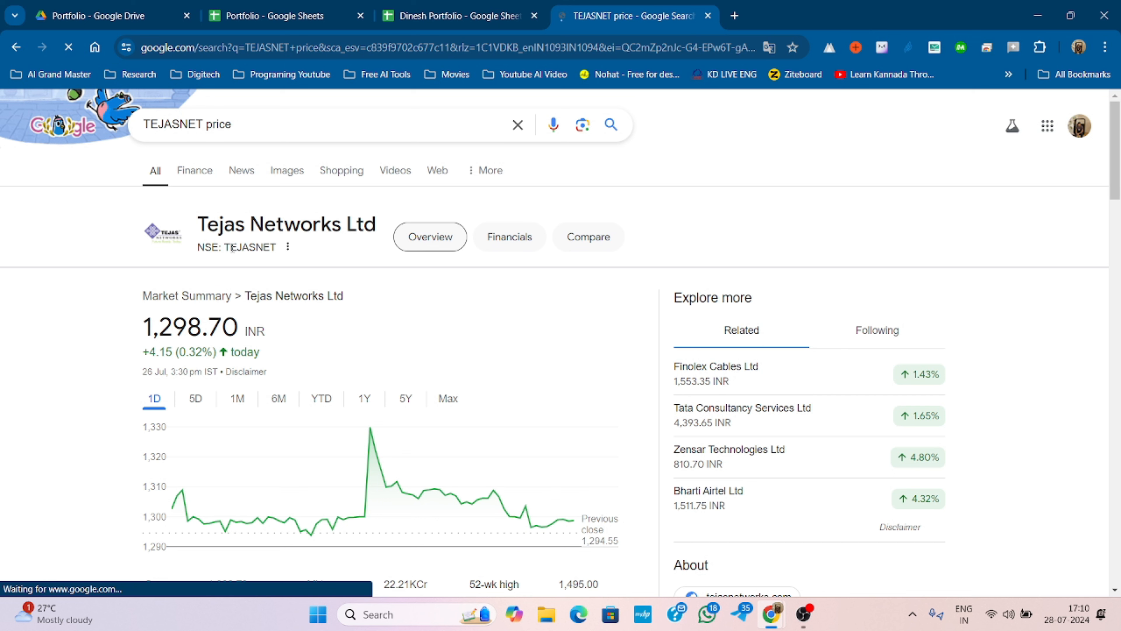
mouse_move(230, 249)
mouse_down()
mouse_move(217, 250)
mouse_move(228, 253)
mouse_up()
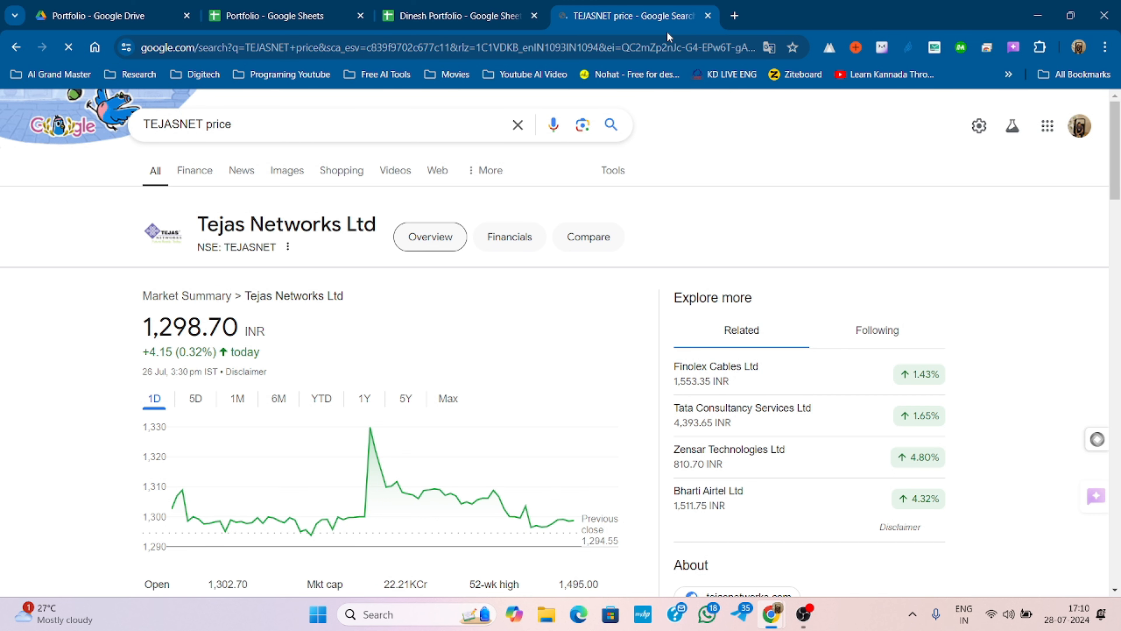
Step: Return to the Portfolio spreadsheet and change the ticker in A6 to NSE:TEJASNET
click(274, 16)
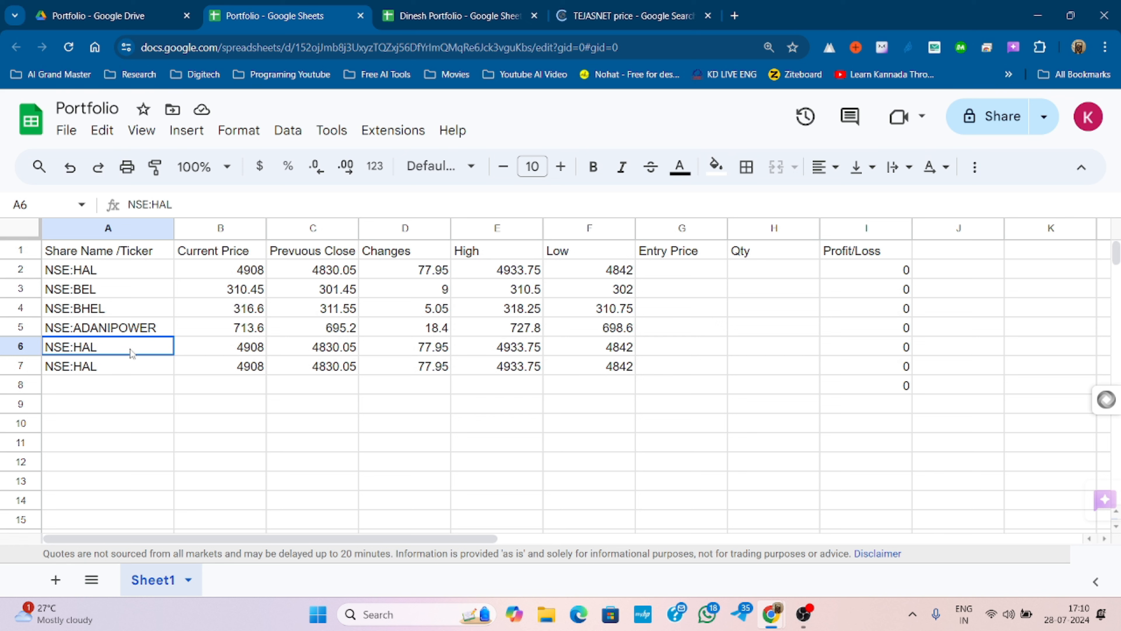
double_click(131, 349)
key(BackSpace)
key(BackSpace)
key(BackSpace)
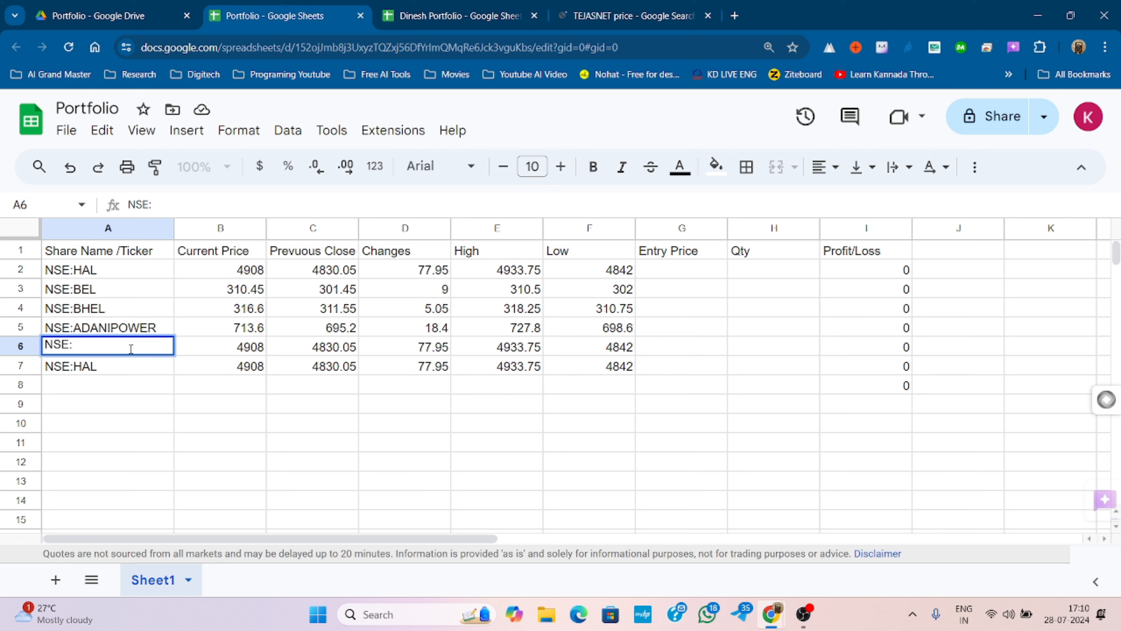
text(TEJASNET)
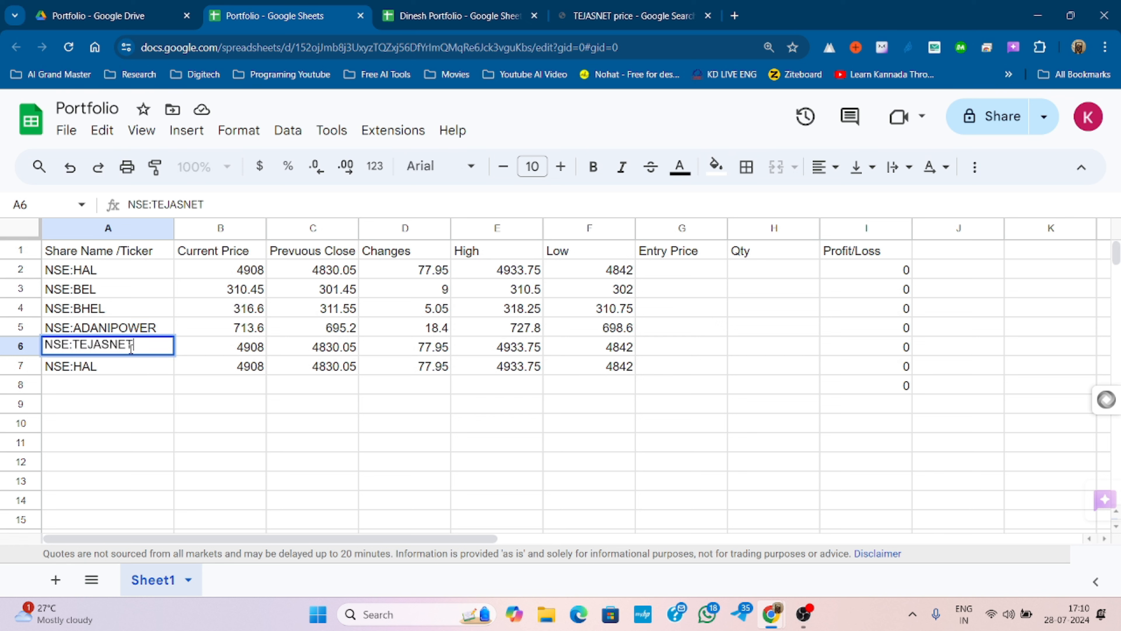
key(Return)
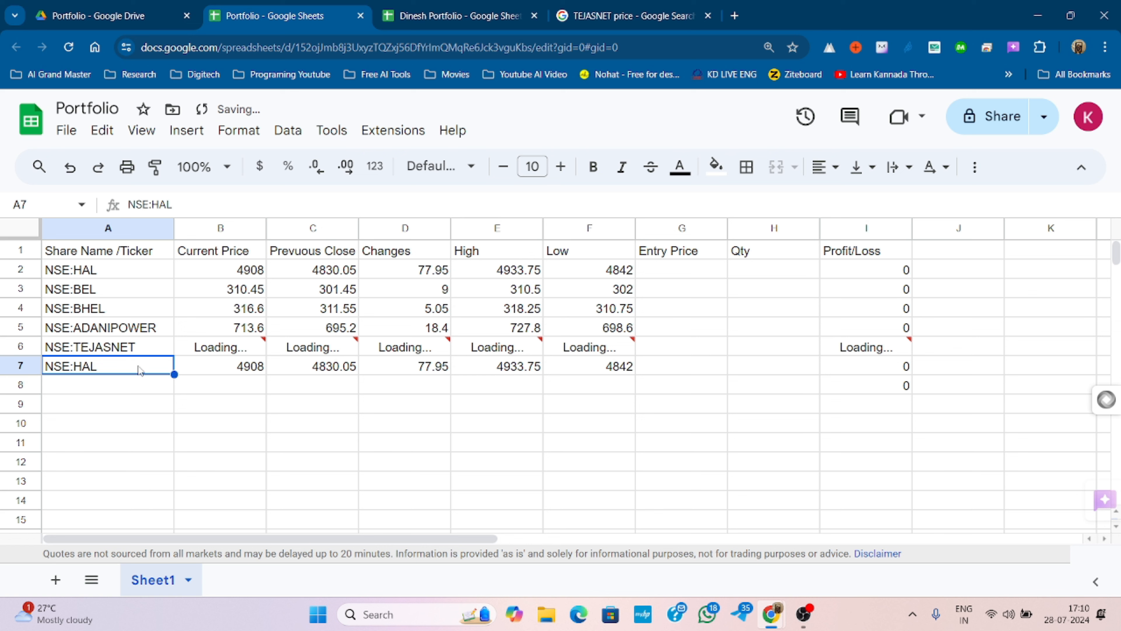
Step: Change the ticker in A7 to NSE:MMTC
double_click(139, 365)
key(BackSpace)
key(BackSpace)
key(BackSpace)
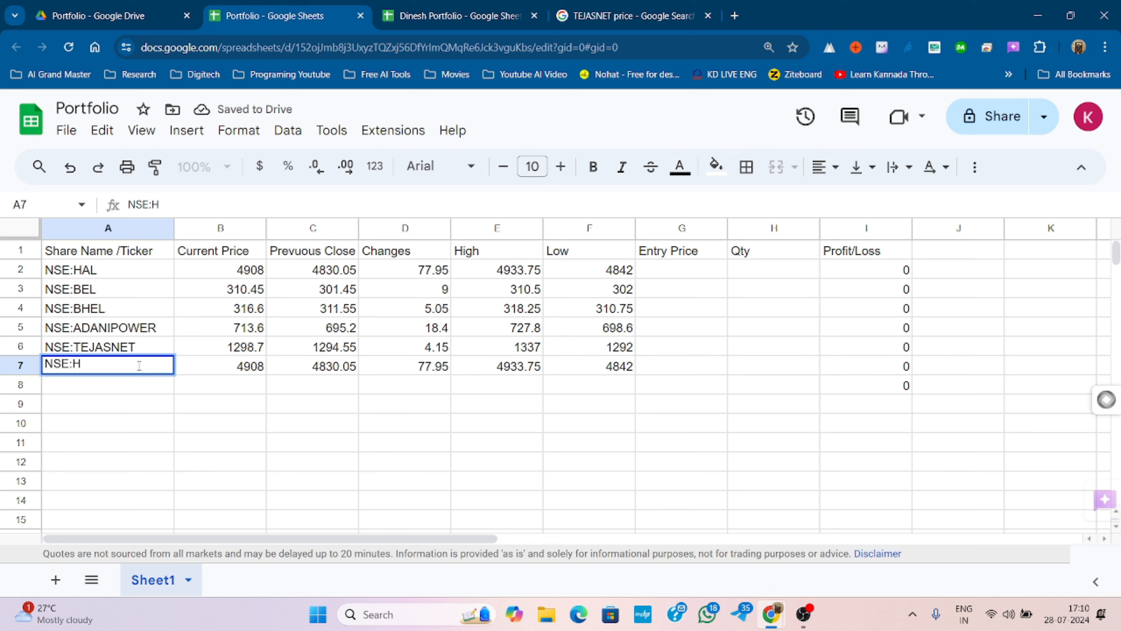
text(MMTC)
key(Return)
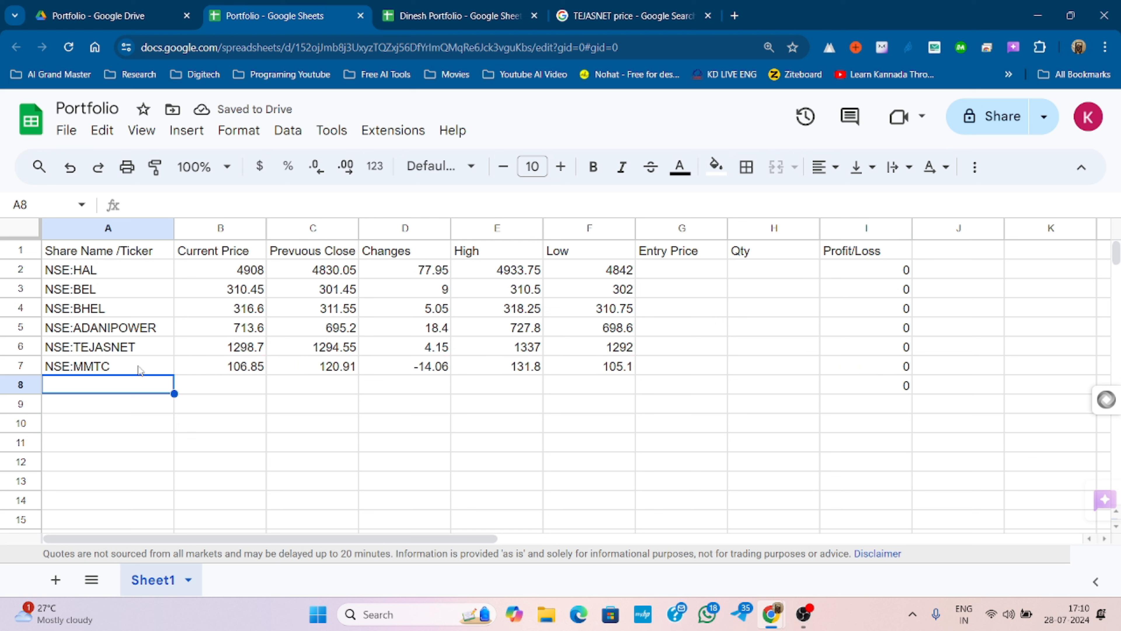
Step: Enter the ticker NSE:SUZLON in A8
text(NSE:MMTC)
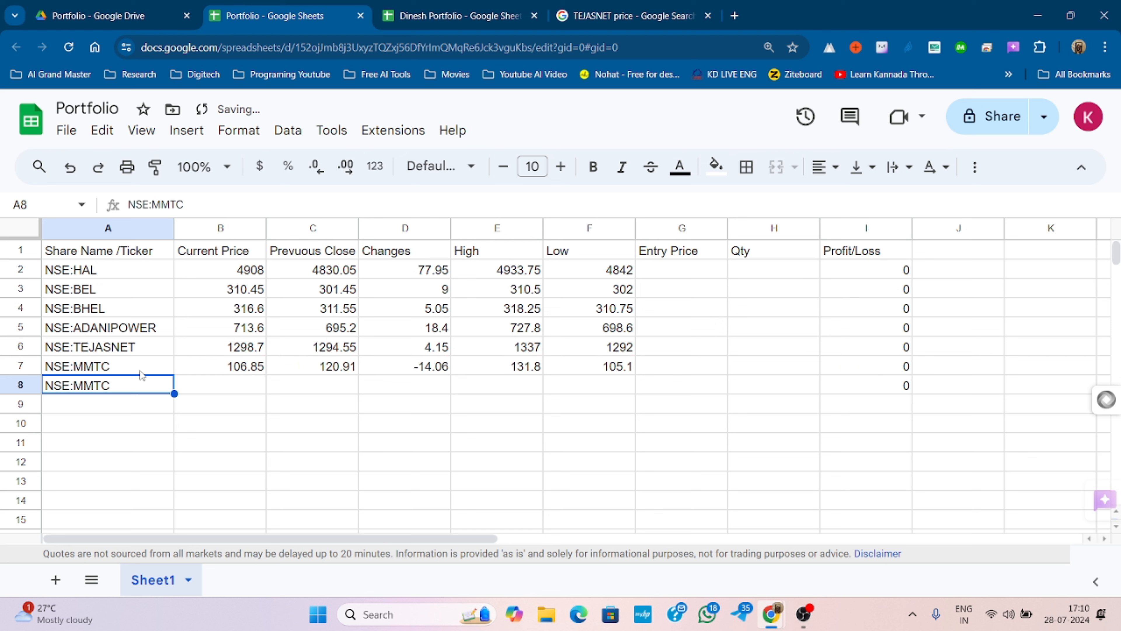
double_click(138, 384)
key(BackSpace)
key(BackSpace)
key(BackSpace)
key(BackSpace)
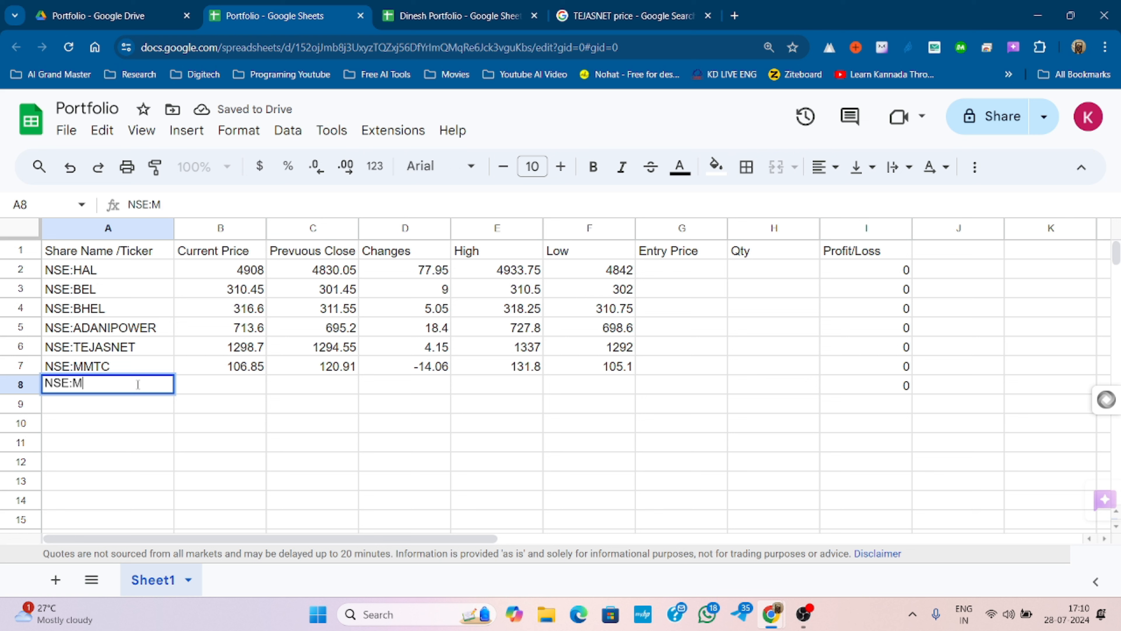
text(SUZLON)
key(Return)
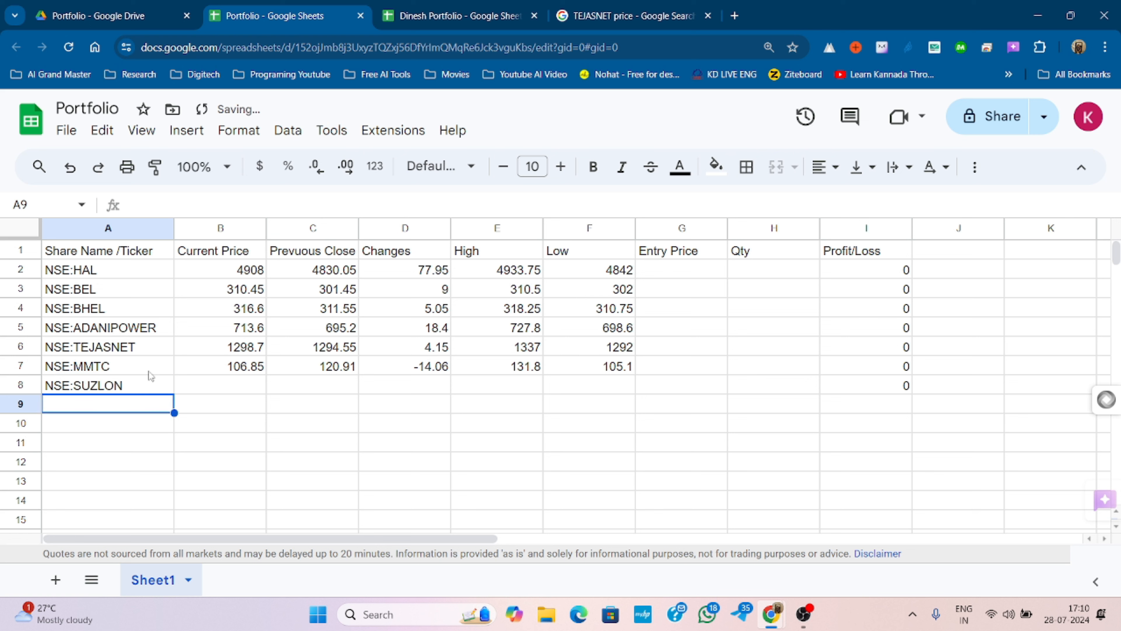
Step: Fill the stock data formulas in B7:F7 down to row 9
drag(259, 372, 635, 408)
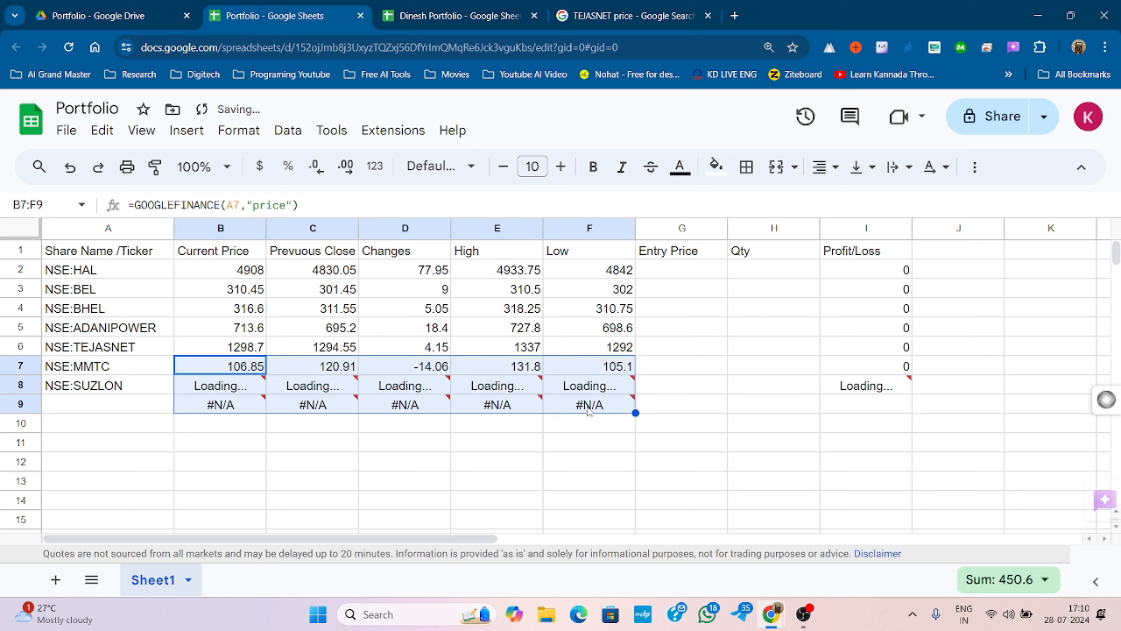
click(560, 450)
click(223, 409)
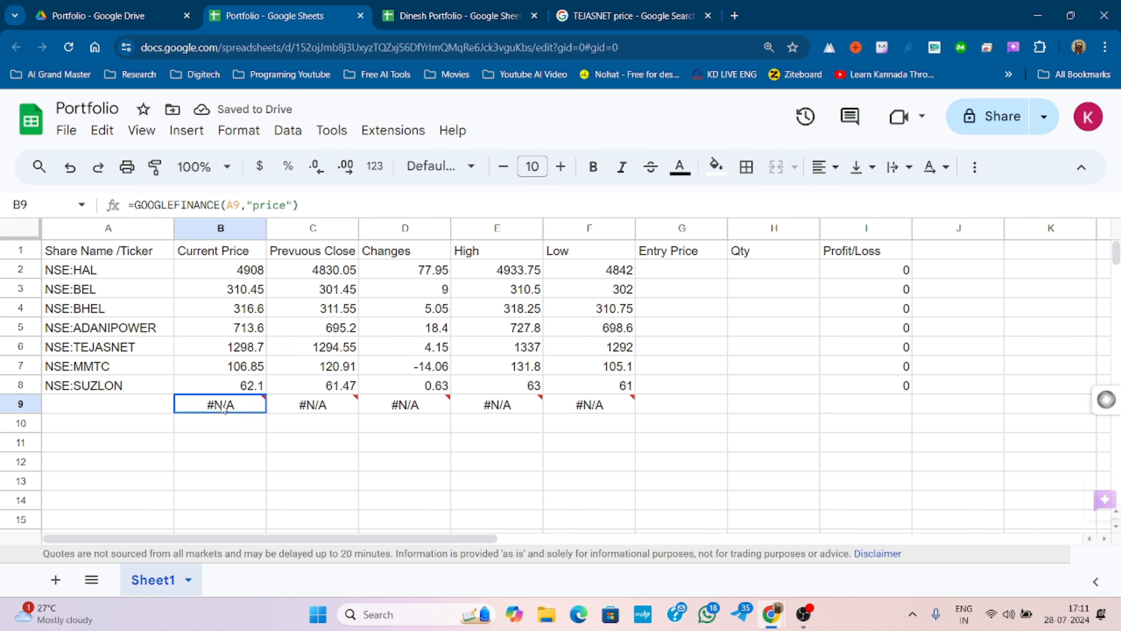
Step: Clear the surplus stock formulas from B9:F9
drag(222, 409, 600, 407)
key(Delete)
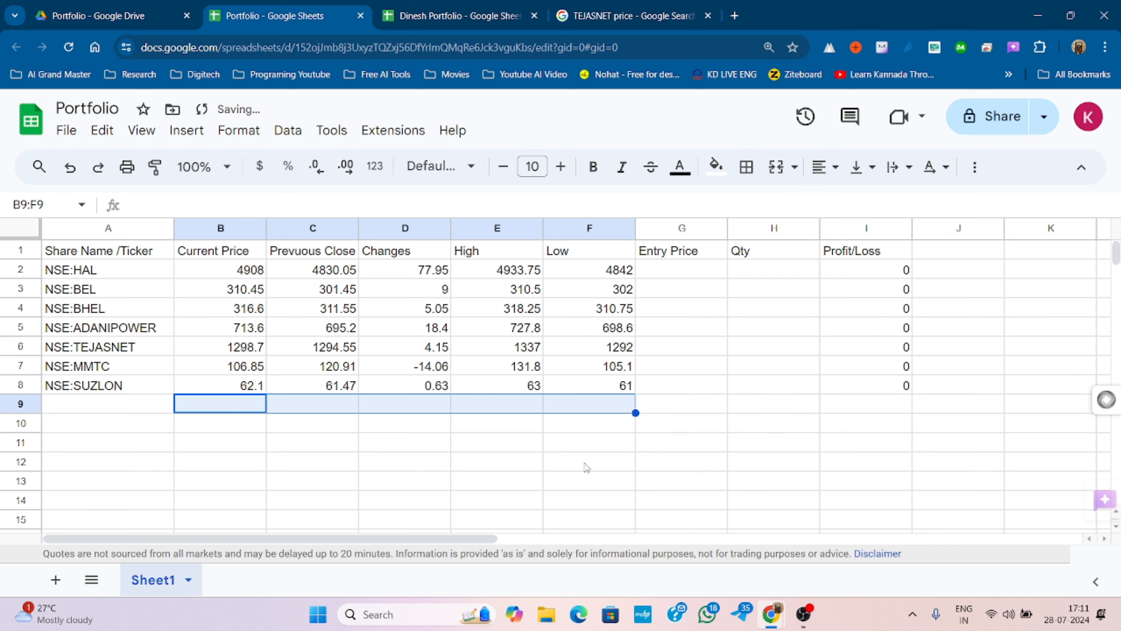
click(586, 463)
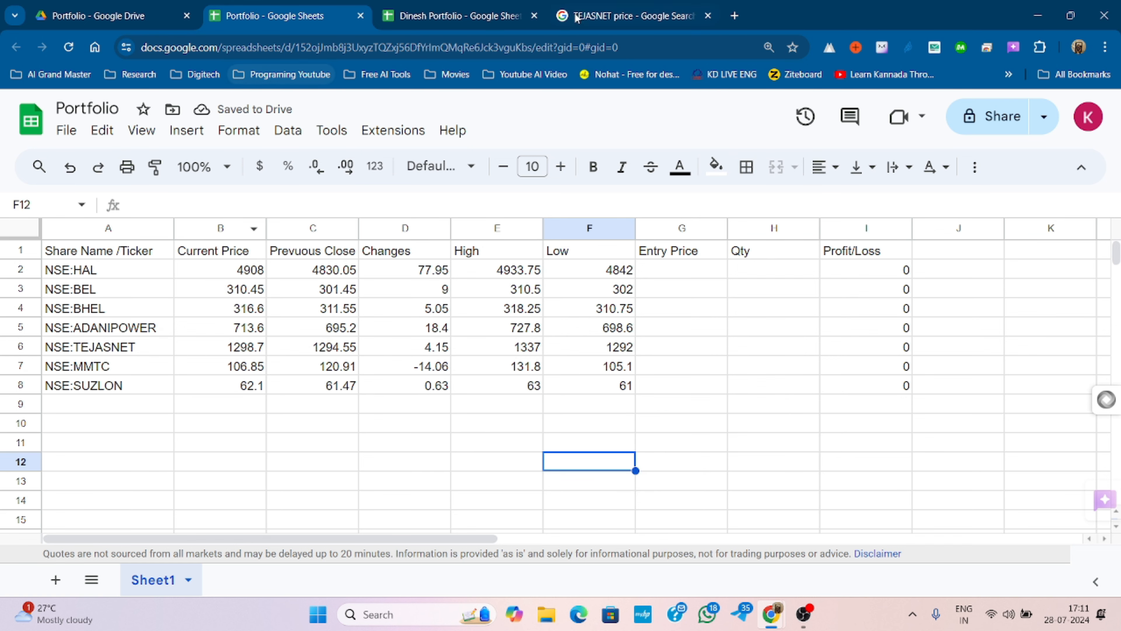
Step: Check the TEJASNET price on the Google search page and return to the Portfolio spreadsheet
click(647, 17)
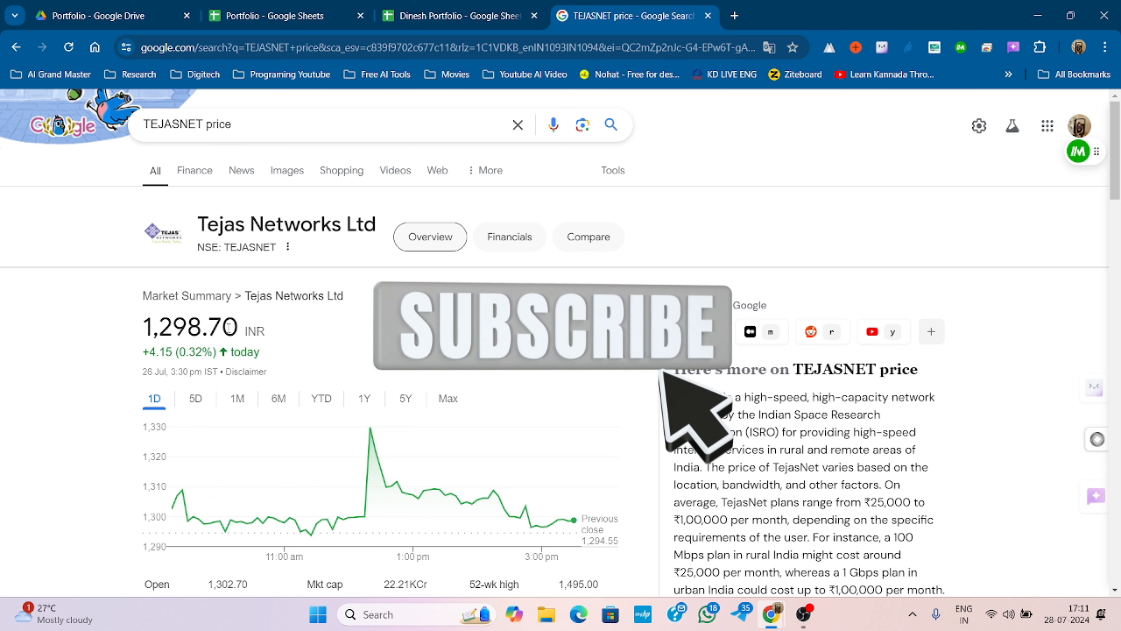
click(274, 16)
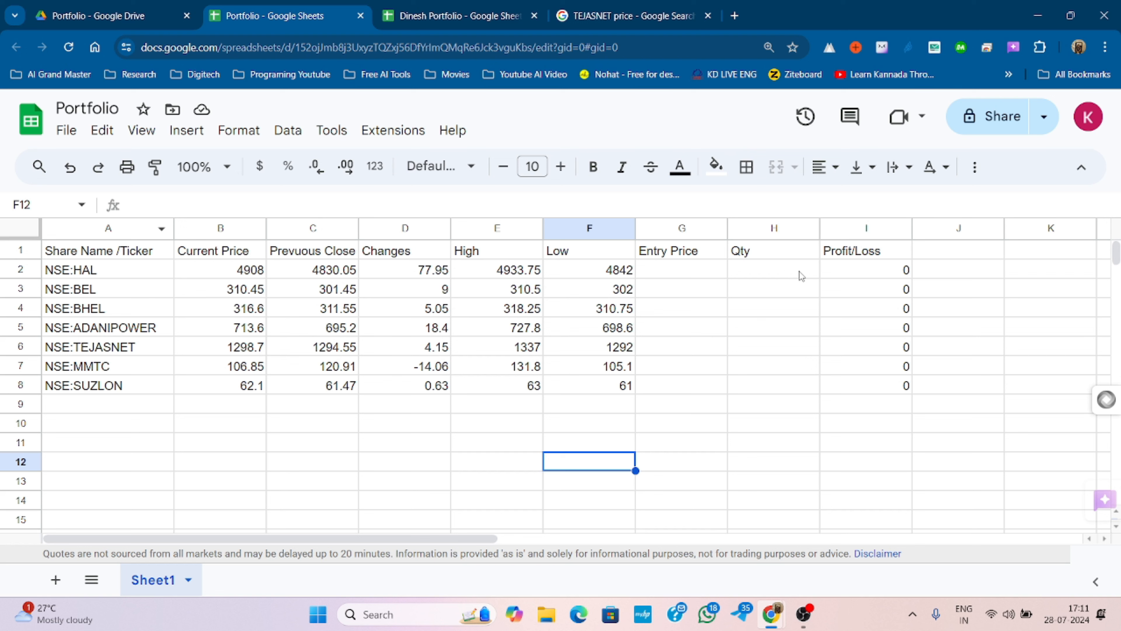
Step: Enter an entry price of 4800 and a quantity of 5 for NSE:HAL in row 2
click(700, 273)
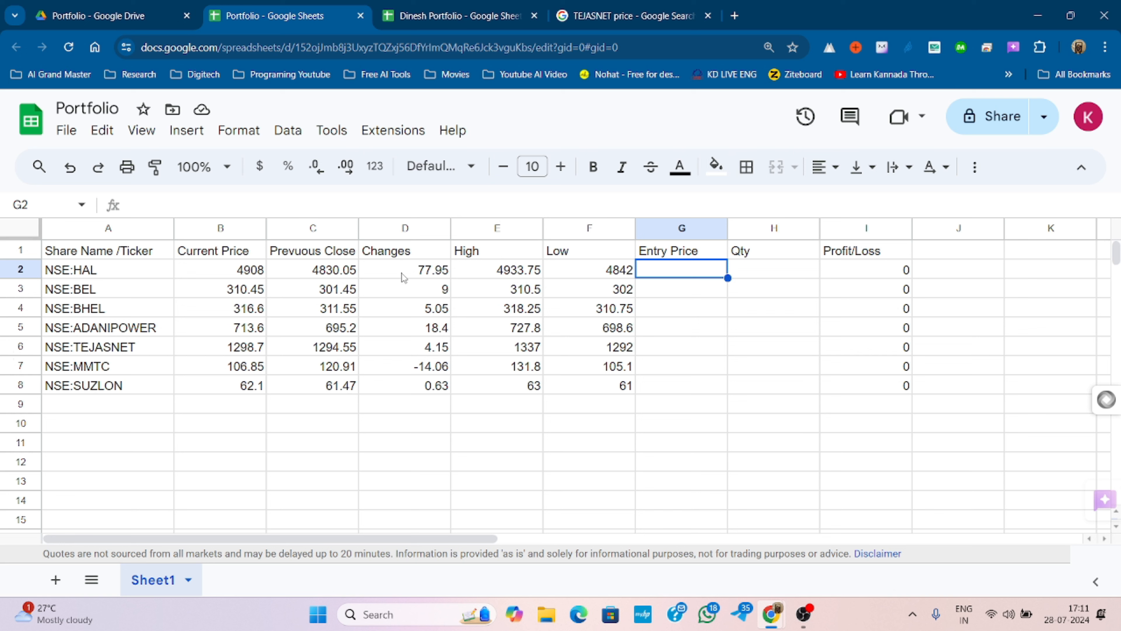
text(4800)
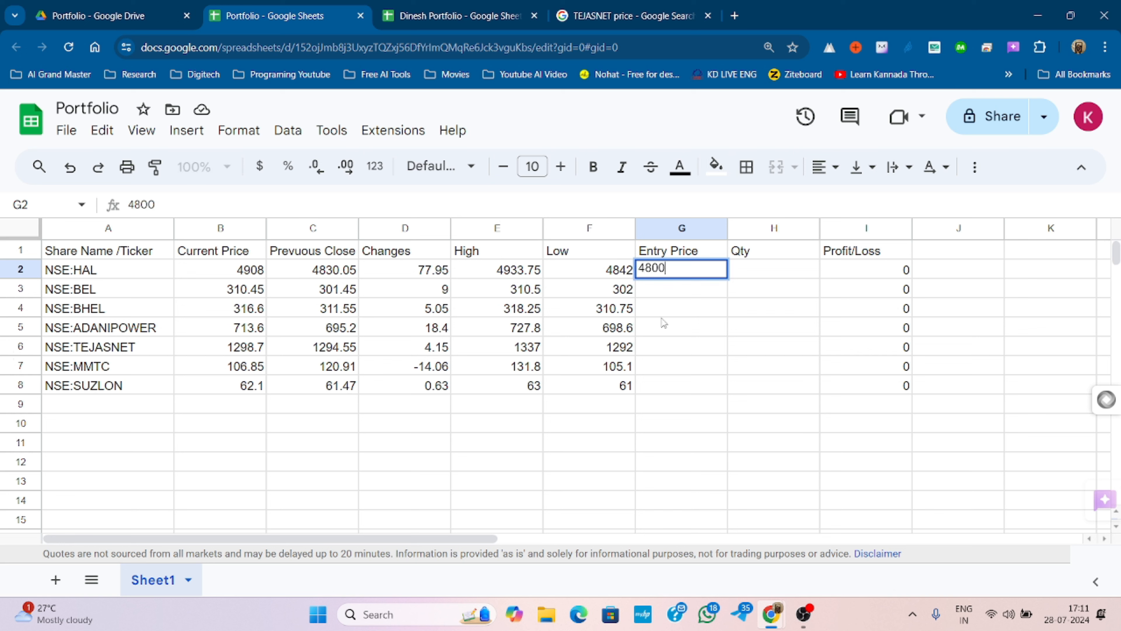
key(Tab)
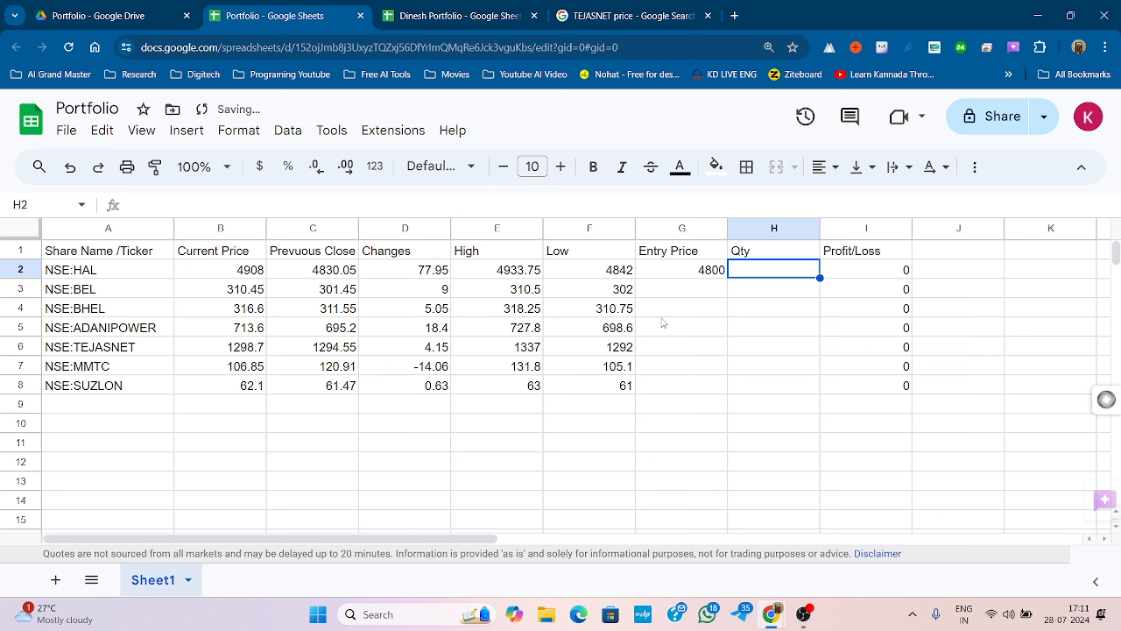
text(5)
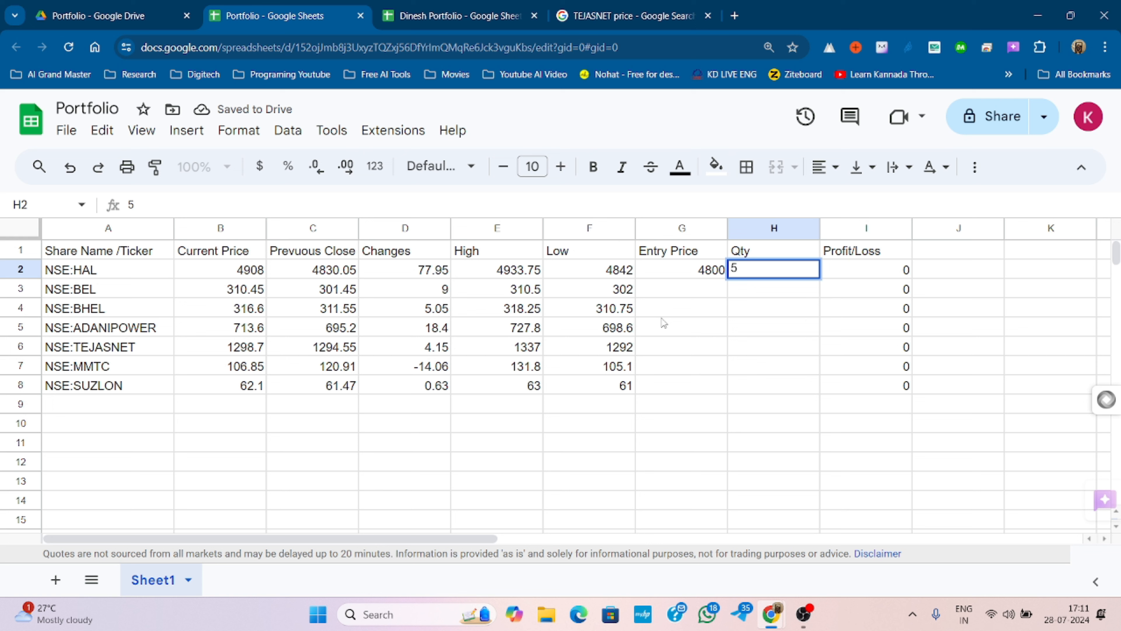
key(Return)
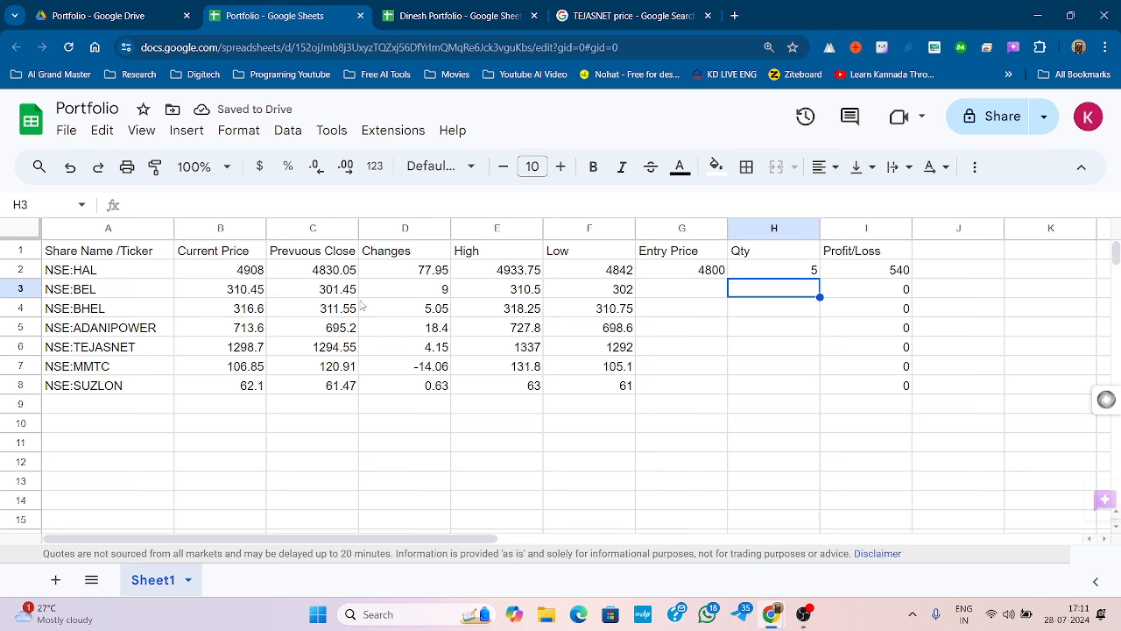
Step: Enter an entry price of 328 and a quantity of 10 for NSE:BEL in row 3
click(716, 296)
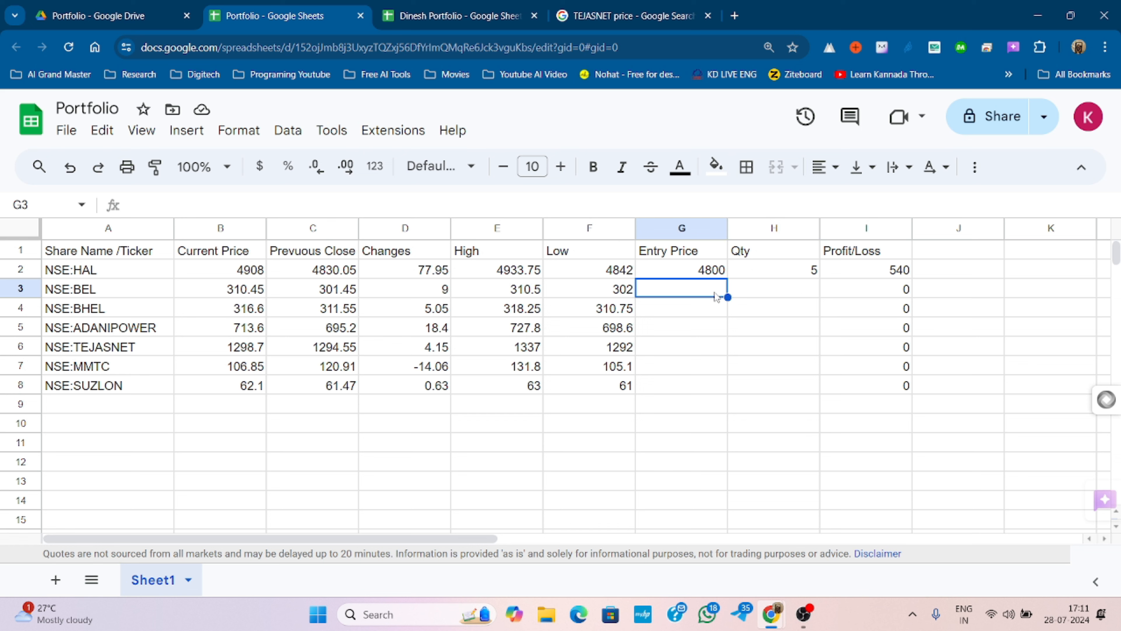
text(2)
key(BackSpace)
text(328)
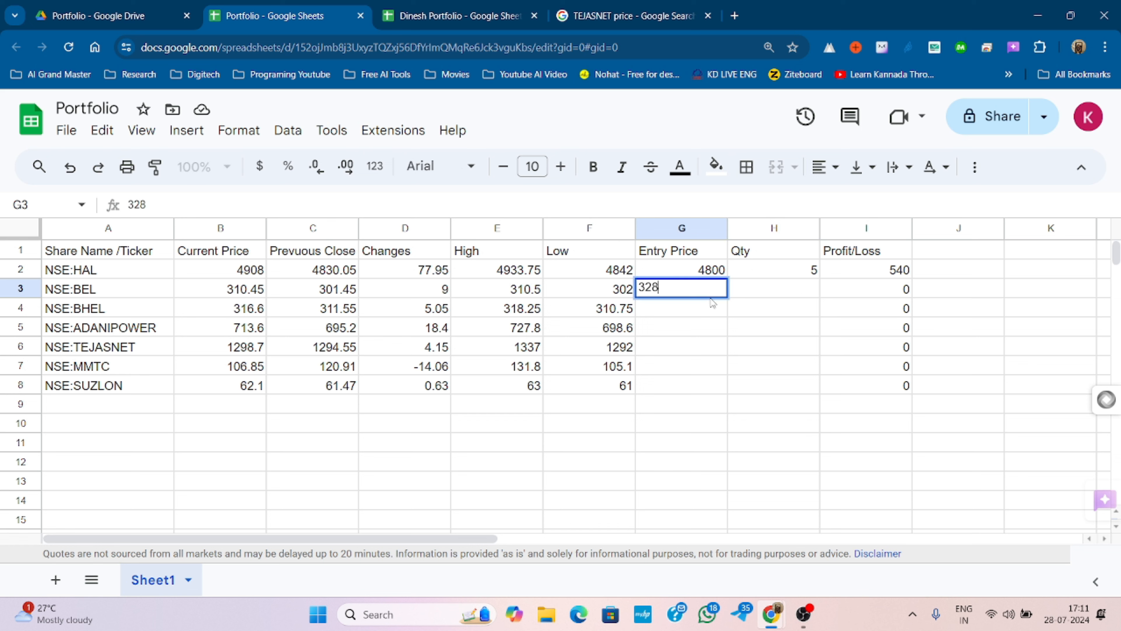
key(Tab)
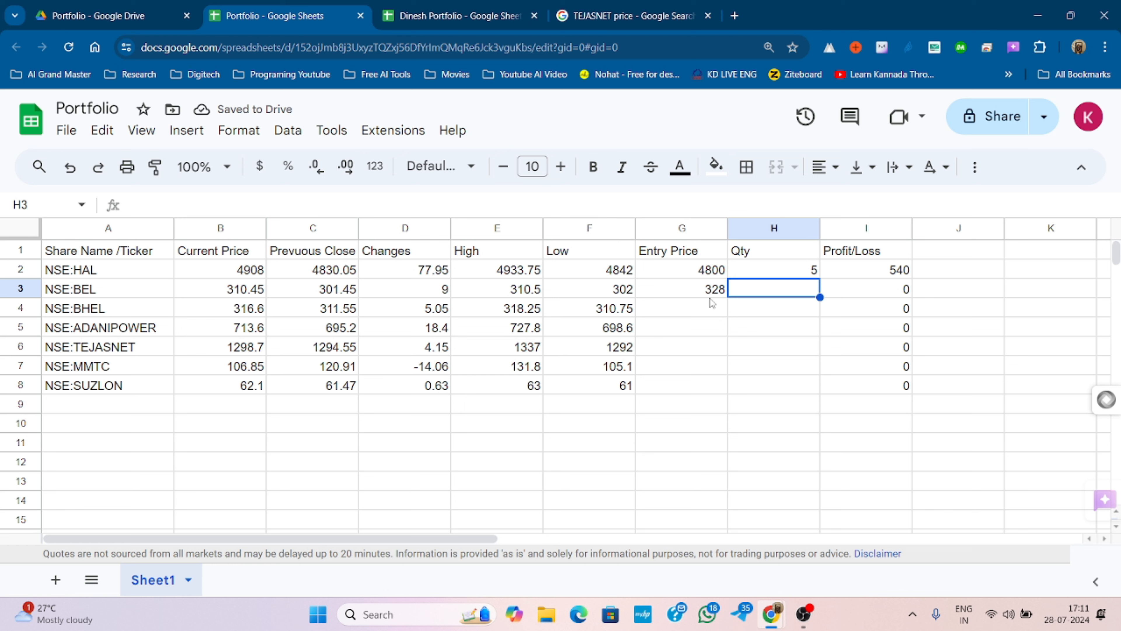
text(10)
key(Return)
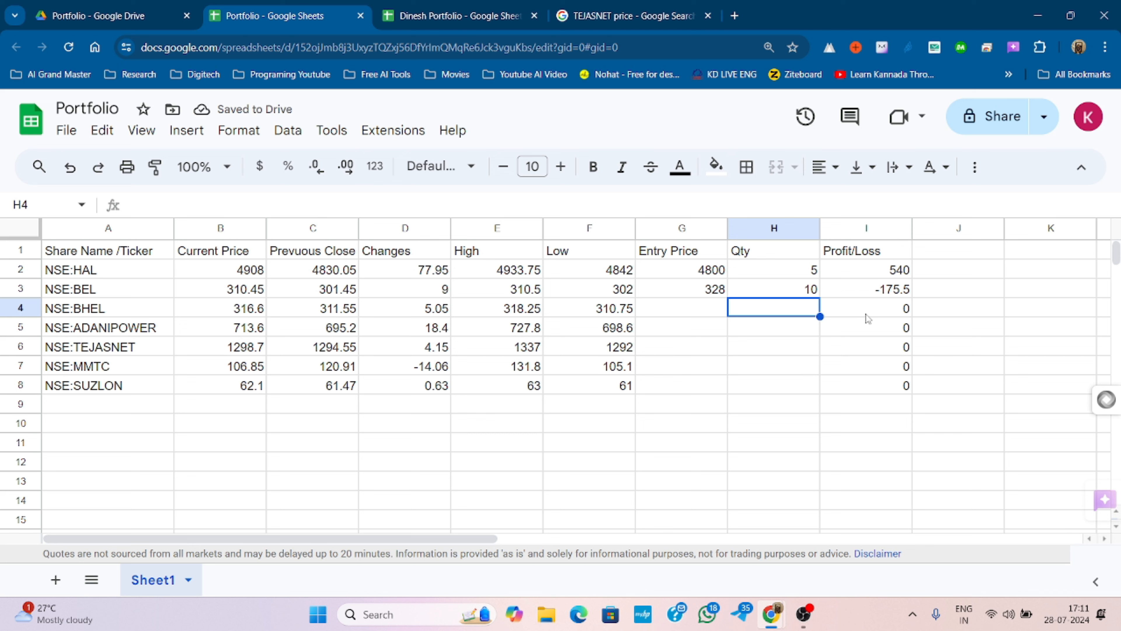
Step: Enter an entry price of 300 and a quantity of 10 for NSE:BHEL in row 4
click(685, 316)
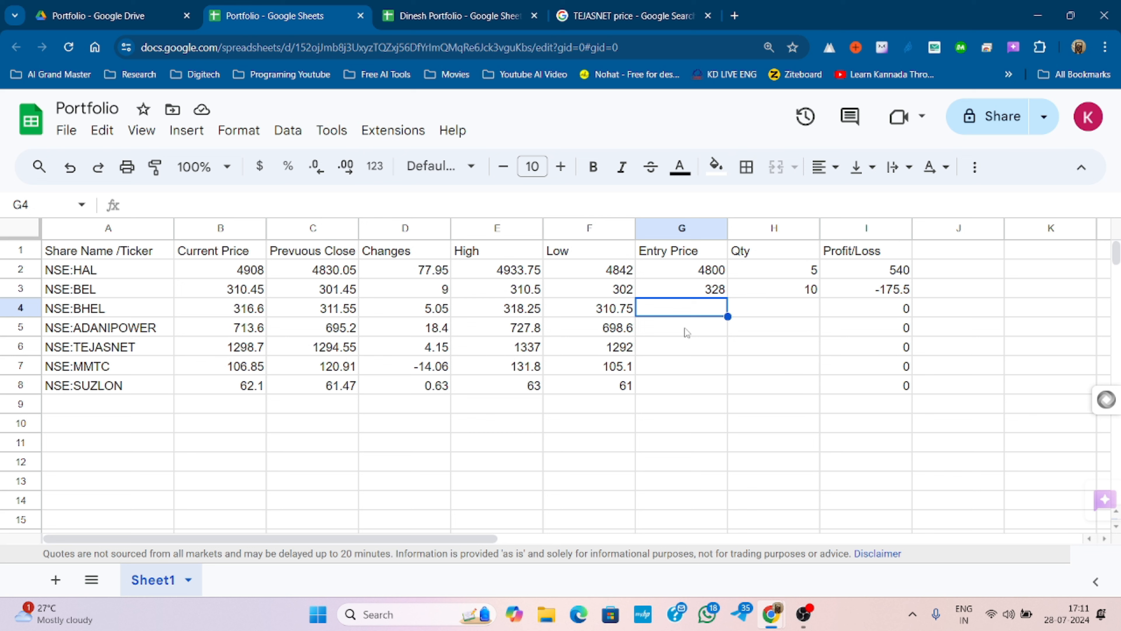
text(300)
key(Return)
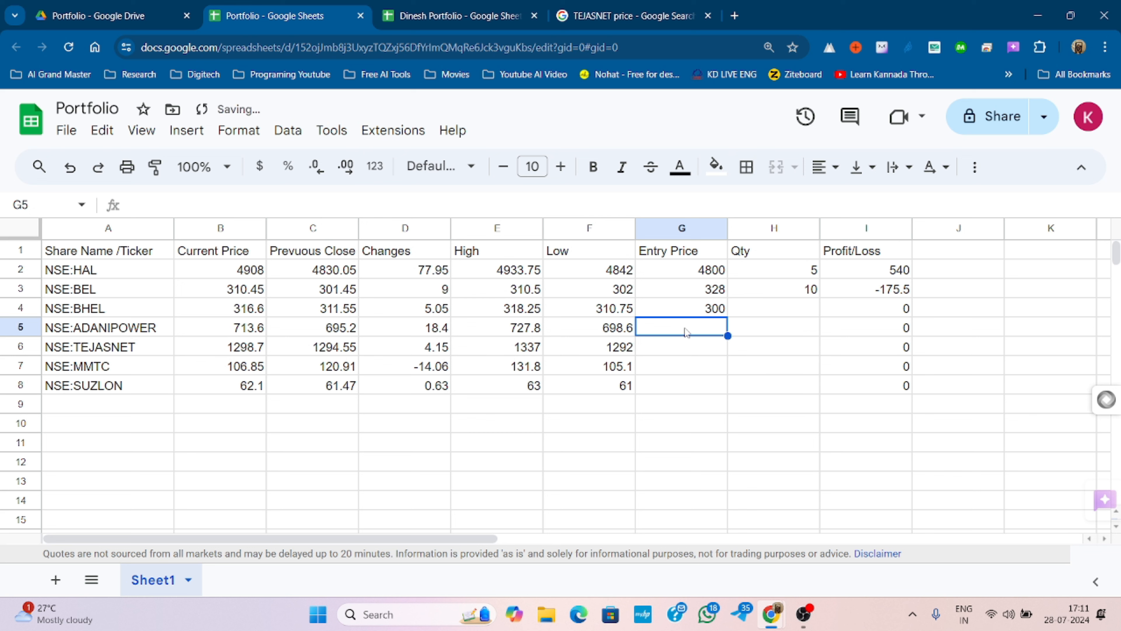
key(Tab)
key(Up)
text(10)
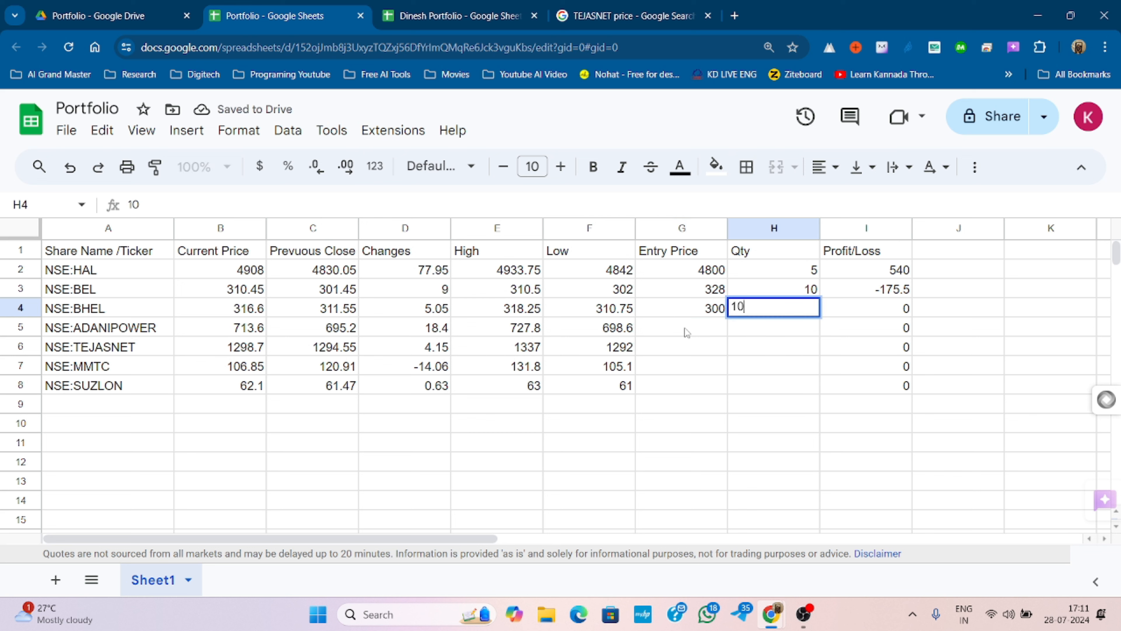
key(Return)
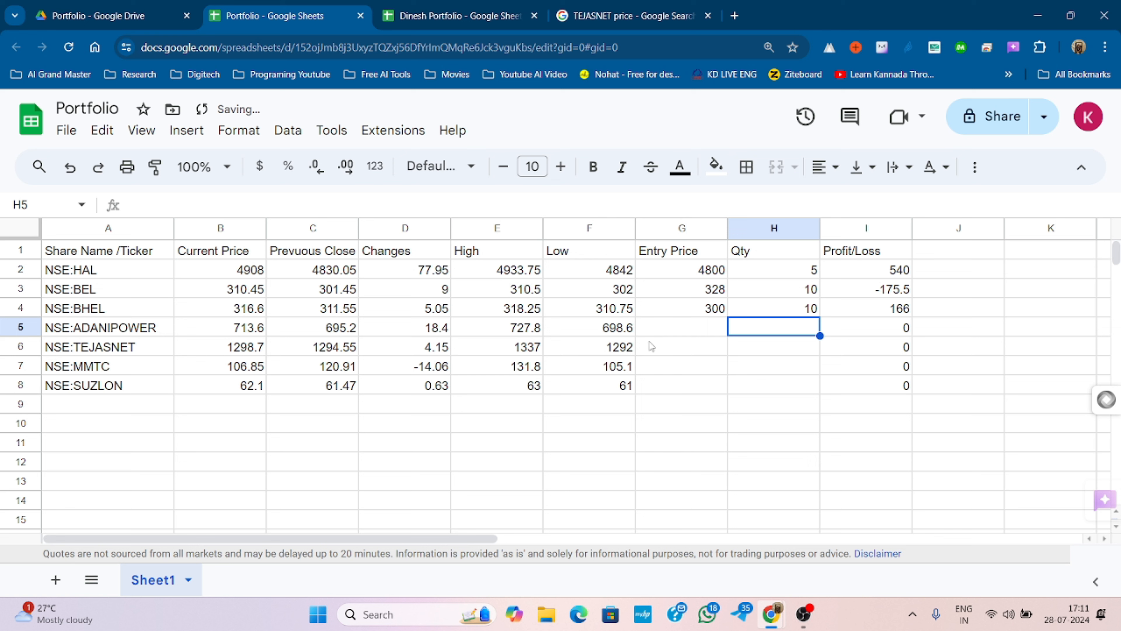
Step: Enter an entry price of 500 and a quantity of 5 for NSE:ADANIPOWER in row 5
click(662, 331)
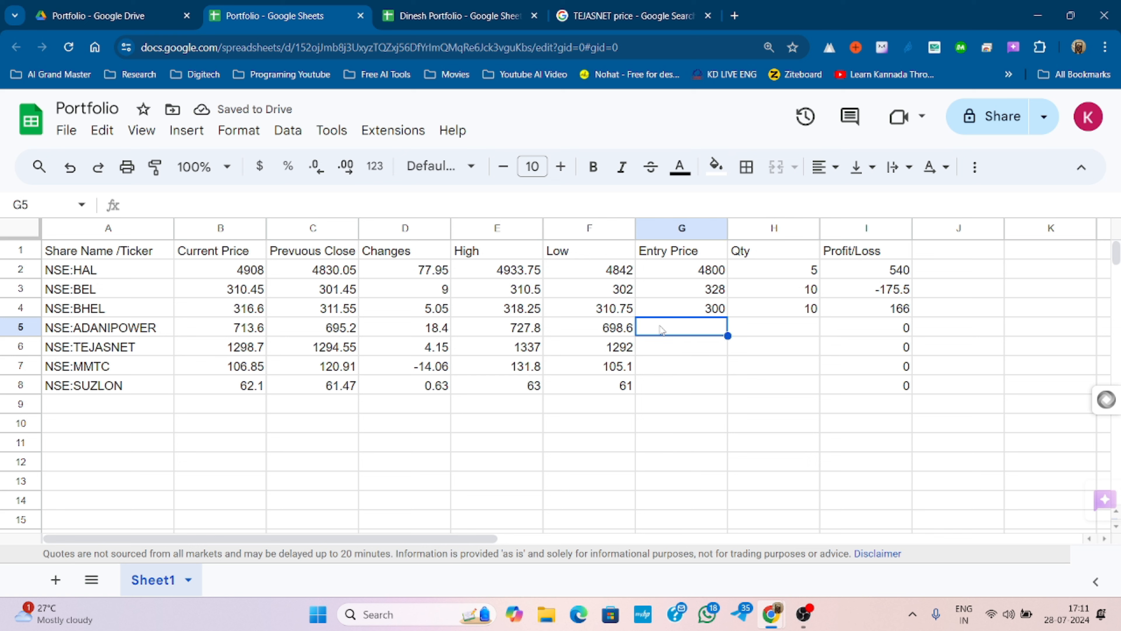
text(500)
key(Tab)
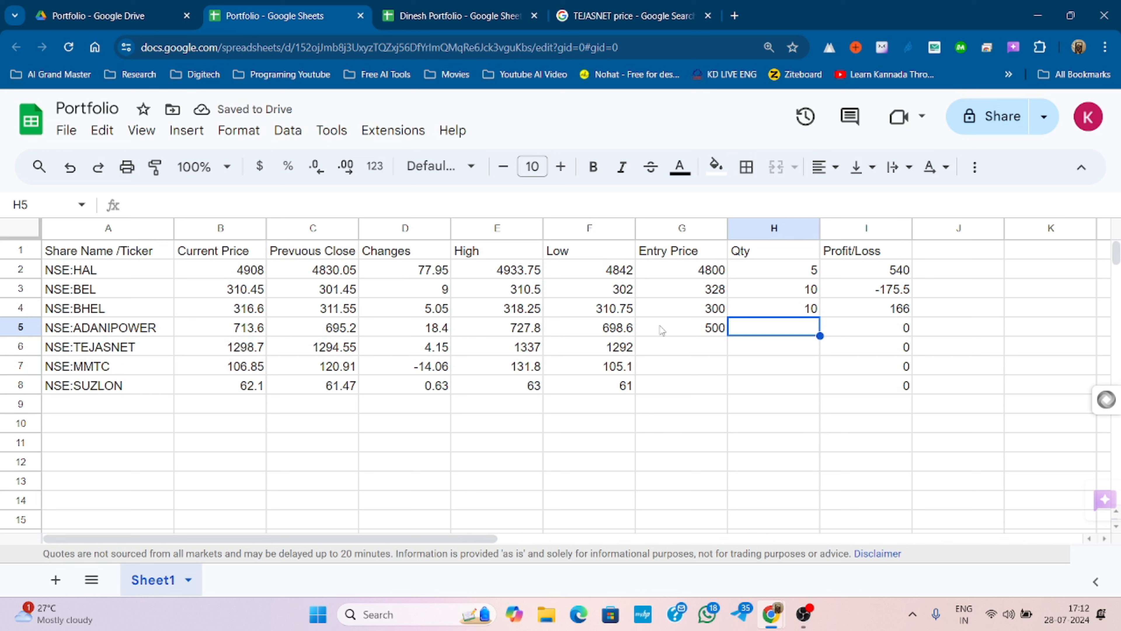
text(1)
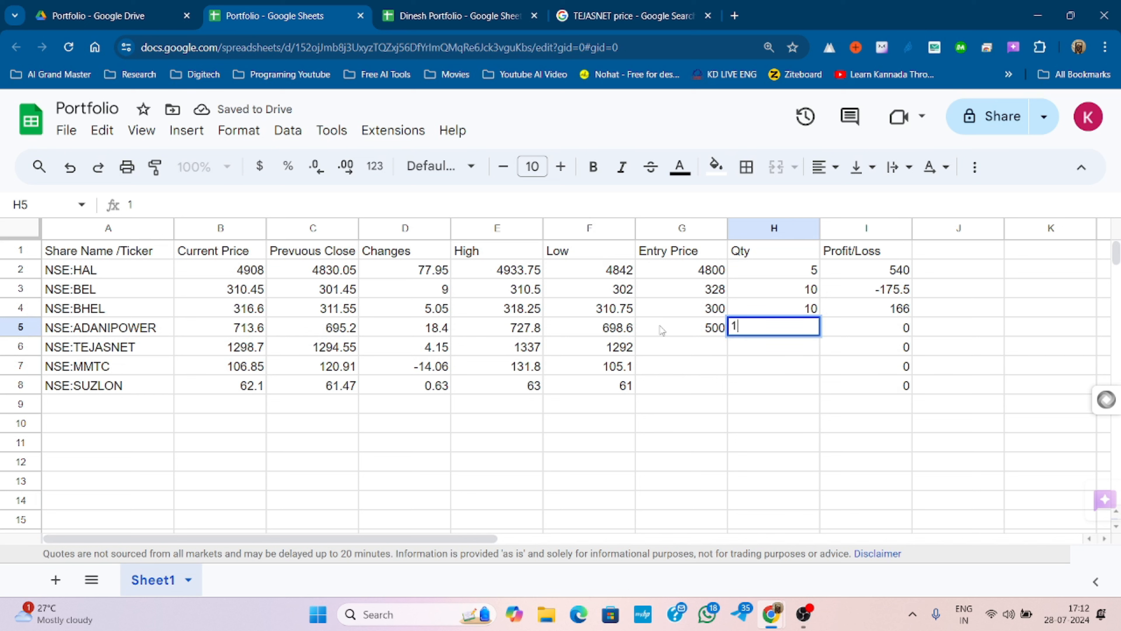
text(5)
key(Return)
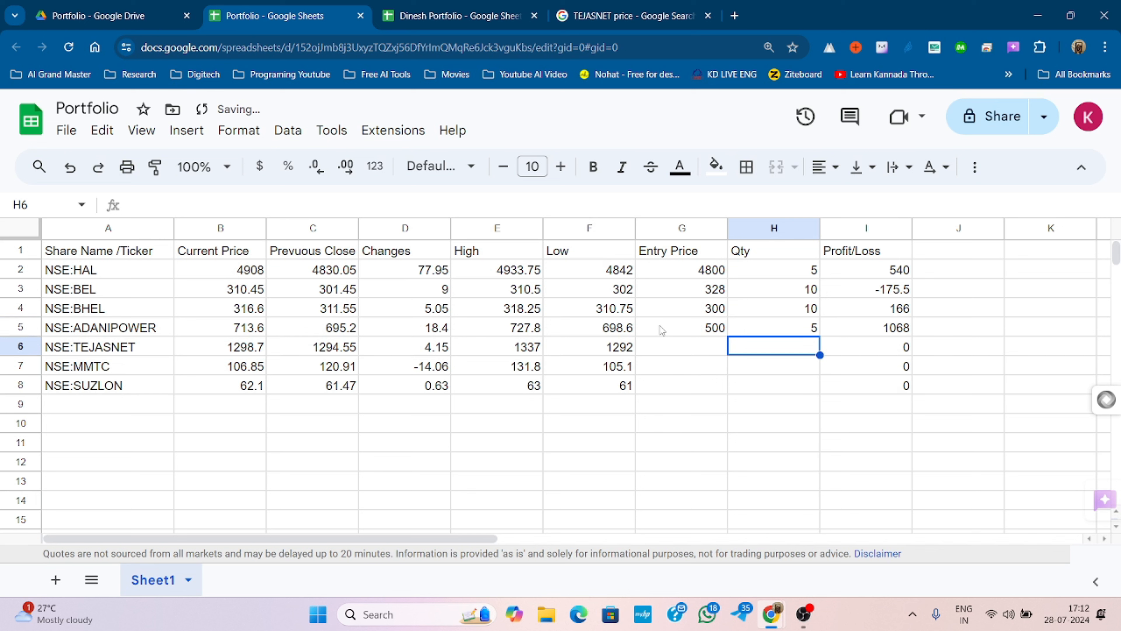
Step: Enter an entry price of 760 and a quantity of 1 for NSE:TEJASNET in row 6
click(685, 356)
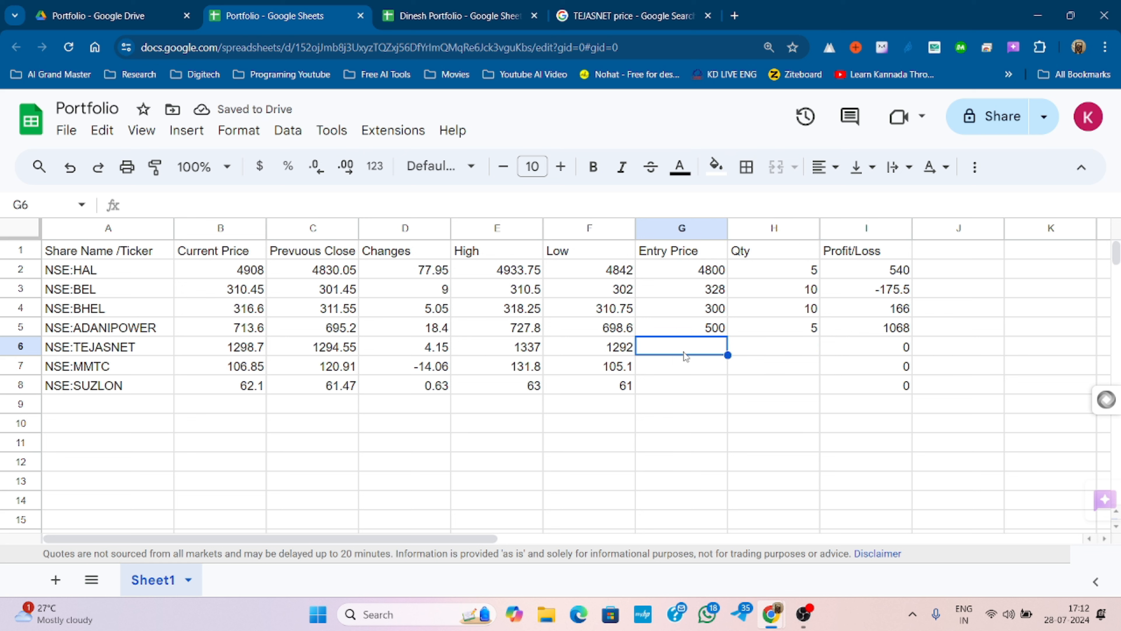
text(760)
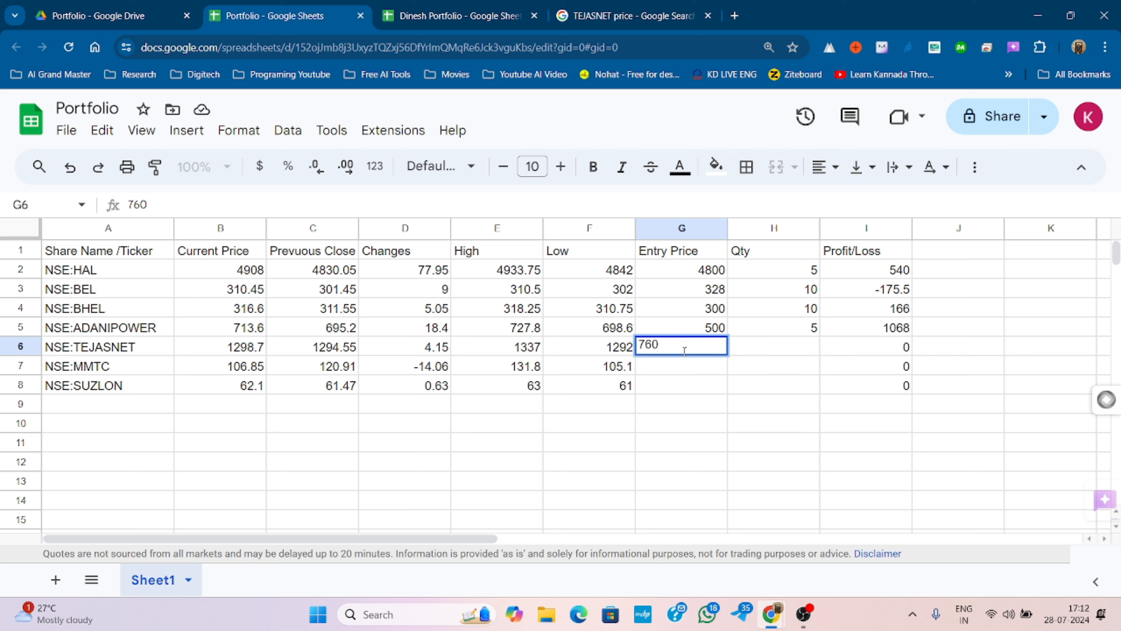
key(Right)
text(1)
key(Return)
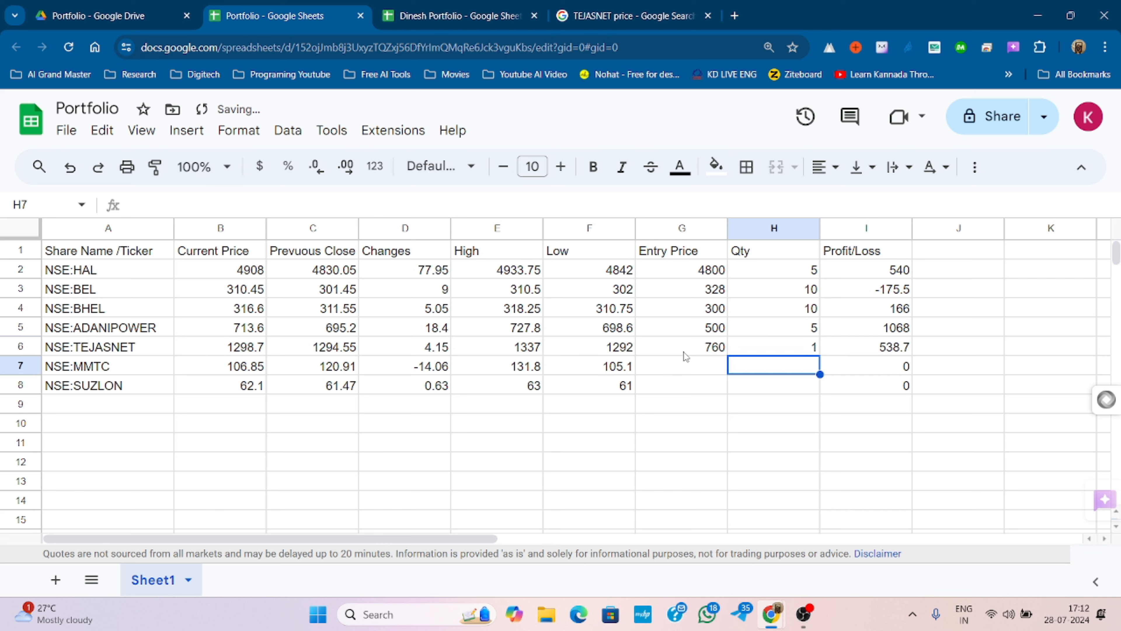
Step: Enter an entry price of 120 and a quantity of 10 for NSE:MMTC in row 7
click(667, 365)
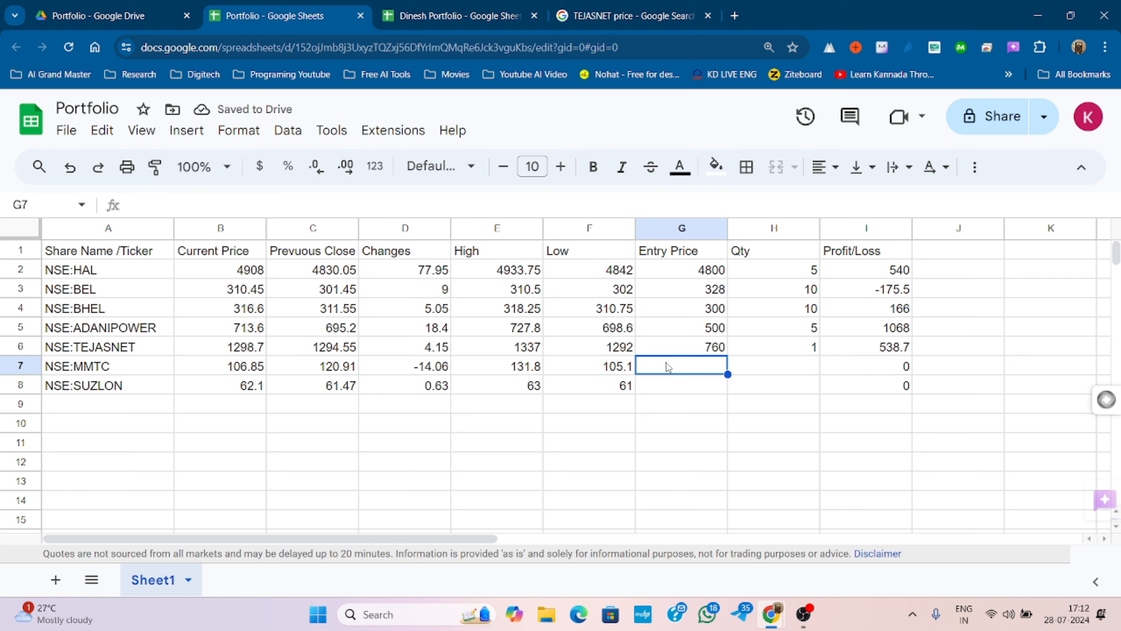
text(120)
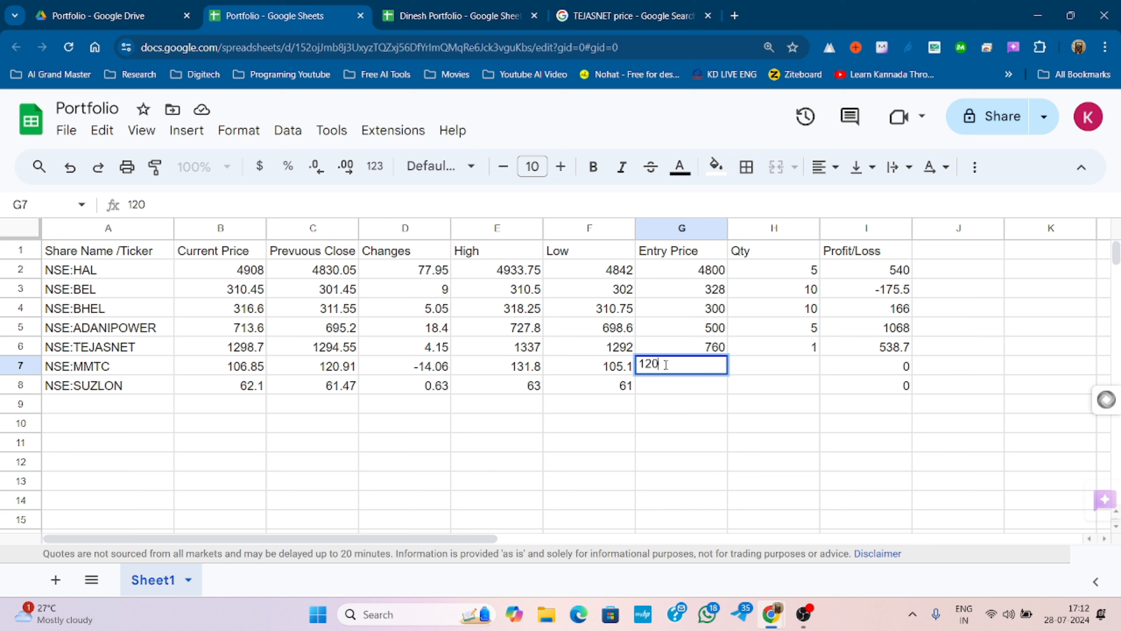
key(Right)
text(10)
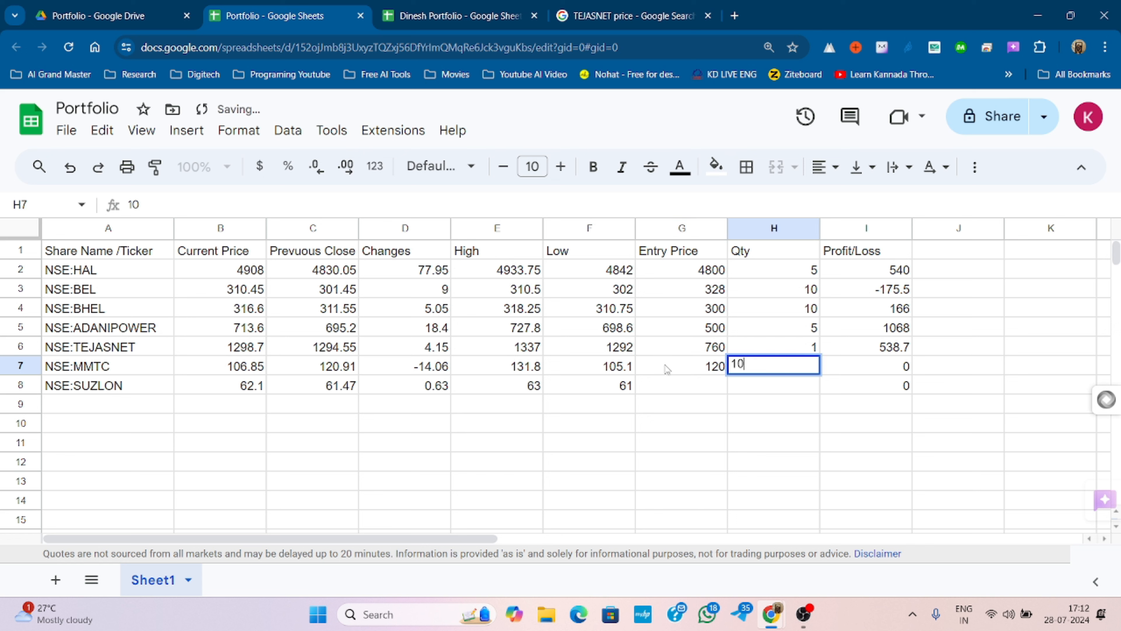
key(Return)
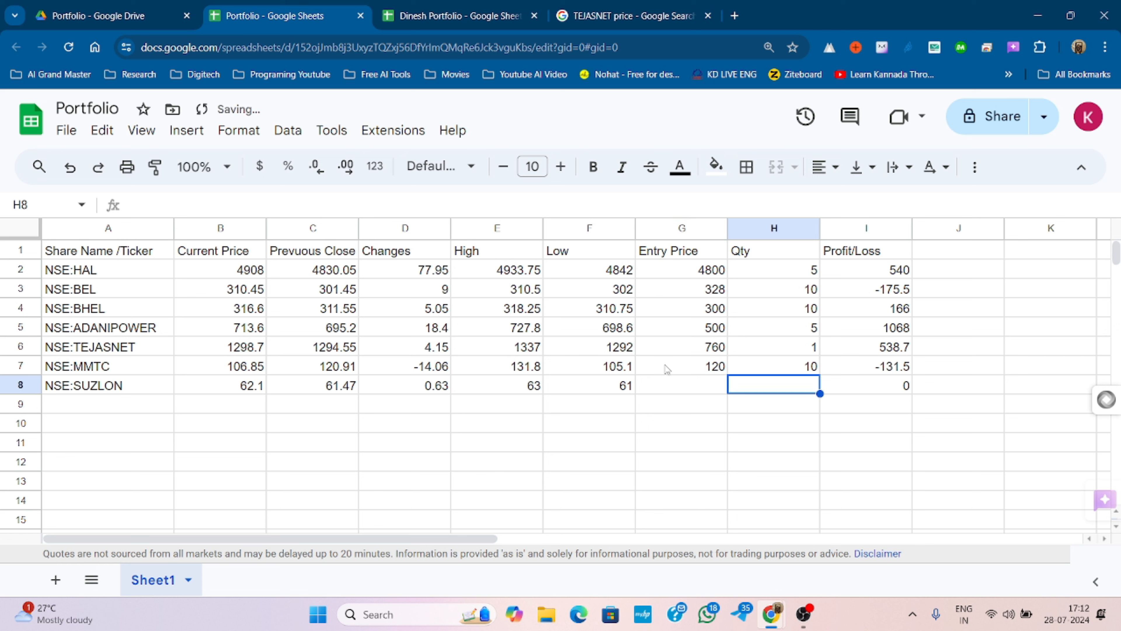
Step: Enter an entry price of 50 and a quantity of 10 for NSE:SUZLON in row 8
key(Left)
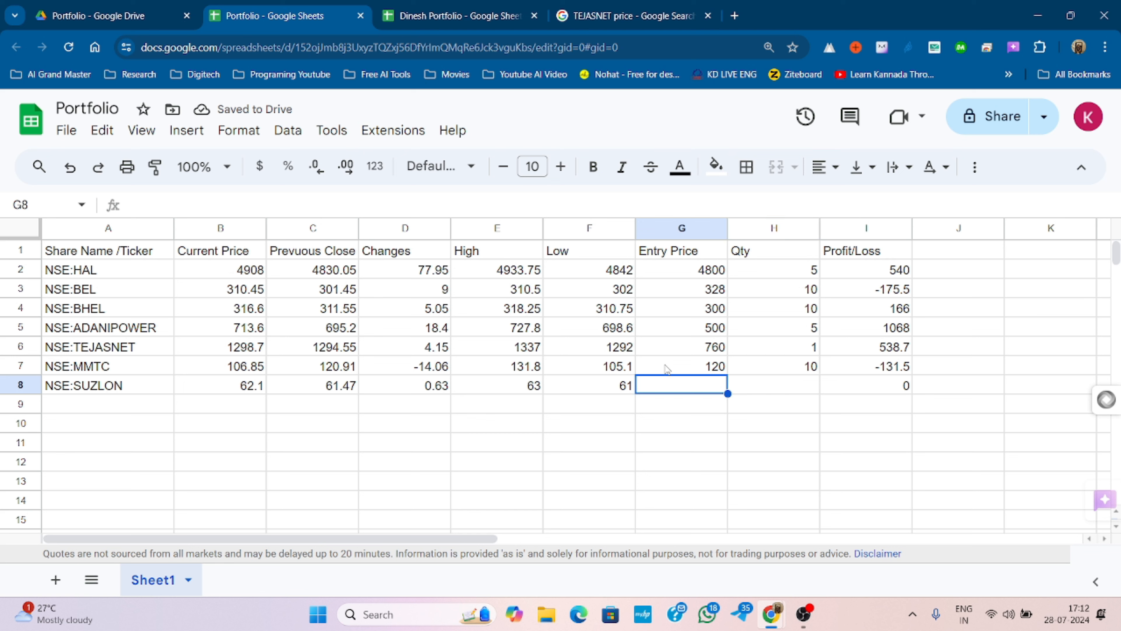
text(50)
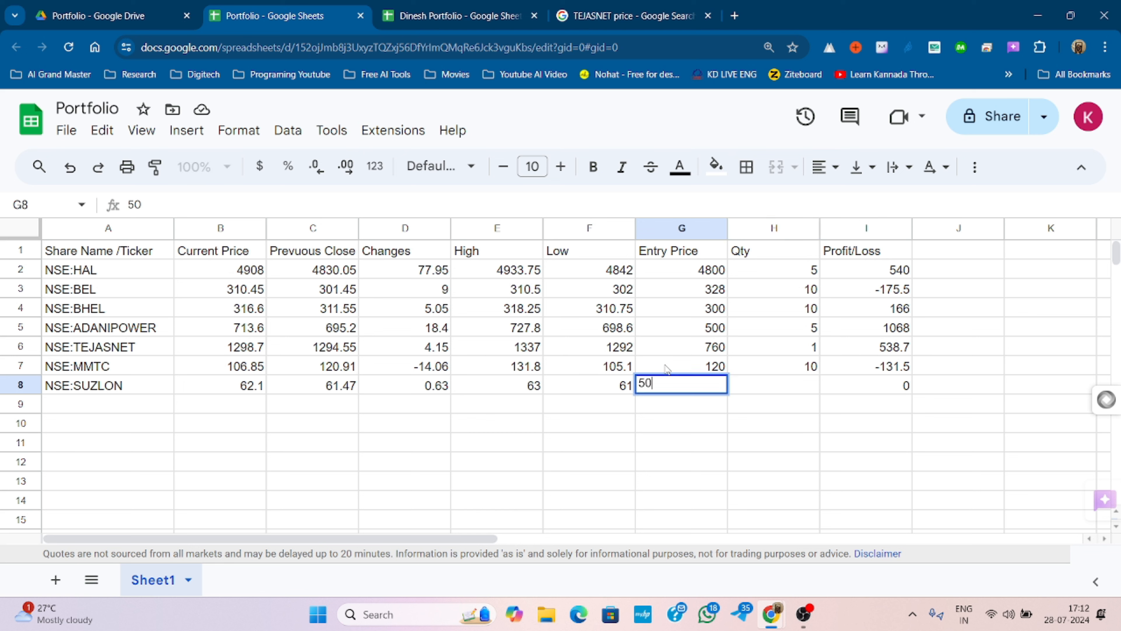
key(Tab)
text(10)
key(Return)
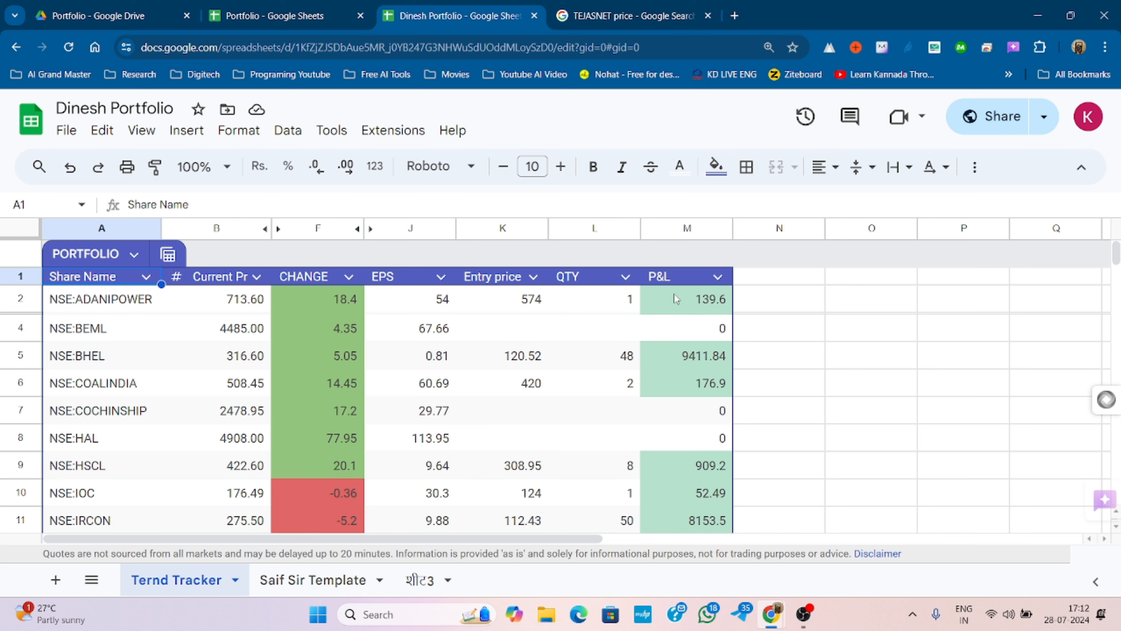
Step: Examine the colour-coded CHANGE and P&L columns in the finished sample portfolio and return to the Portfolio spreadsheet
scroll(687, 433, down, 2)
scroll(284, 473, up, 2)
click(262, 17)
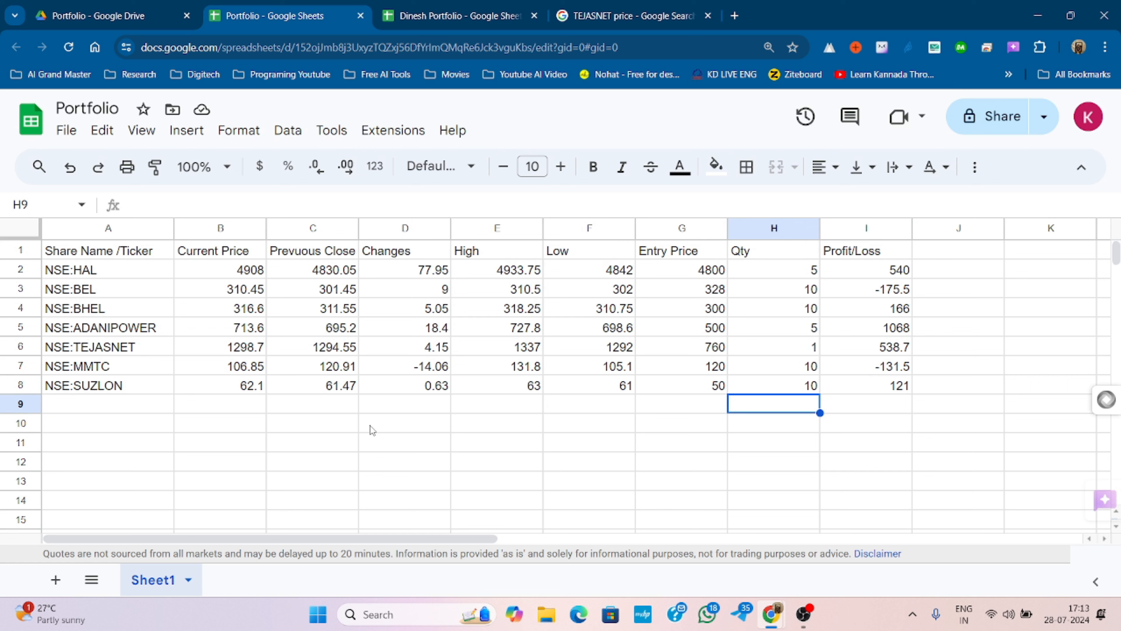
Step: Add a conditional format rule to the Profit/Loss column that fills cells with values less than 0 in red
click(838, 226)
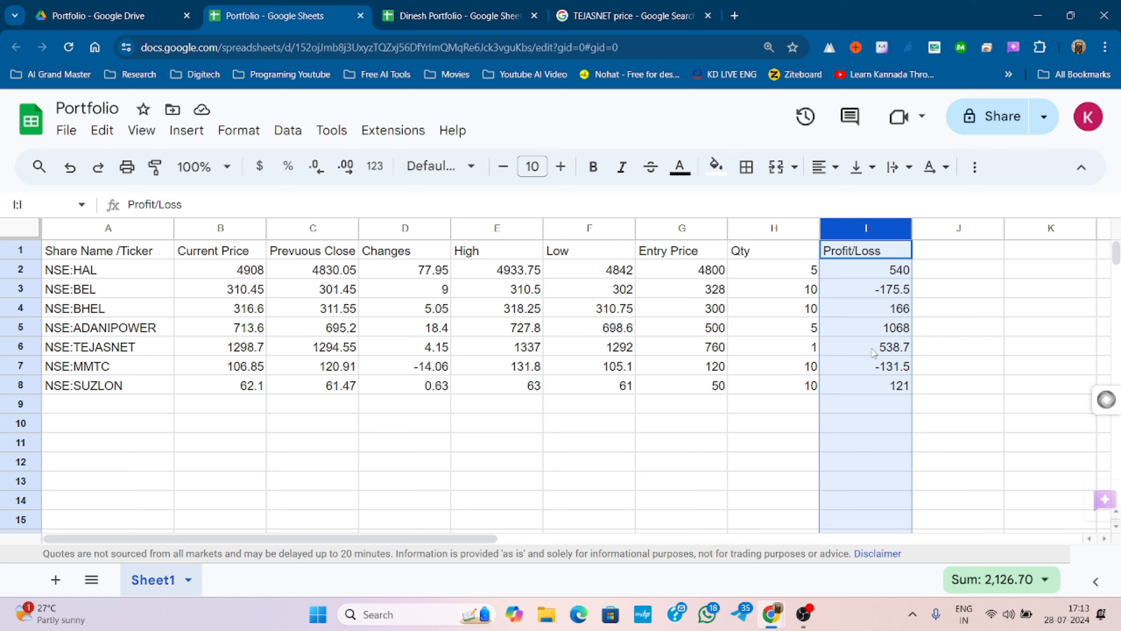
click(238, 132)
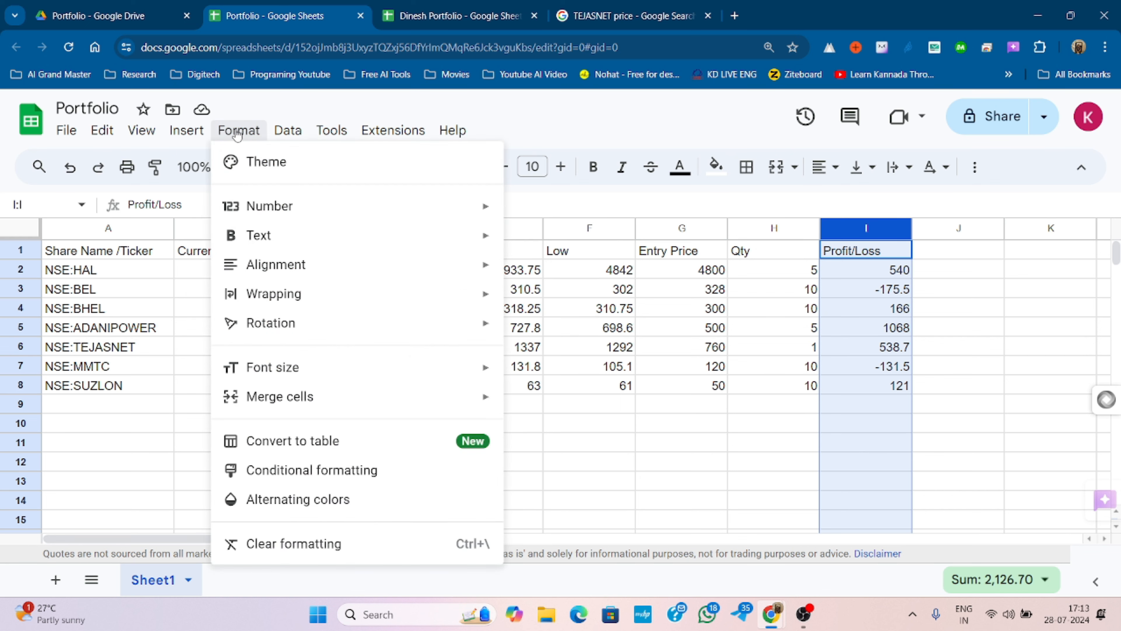
click(320, 472)
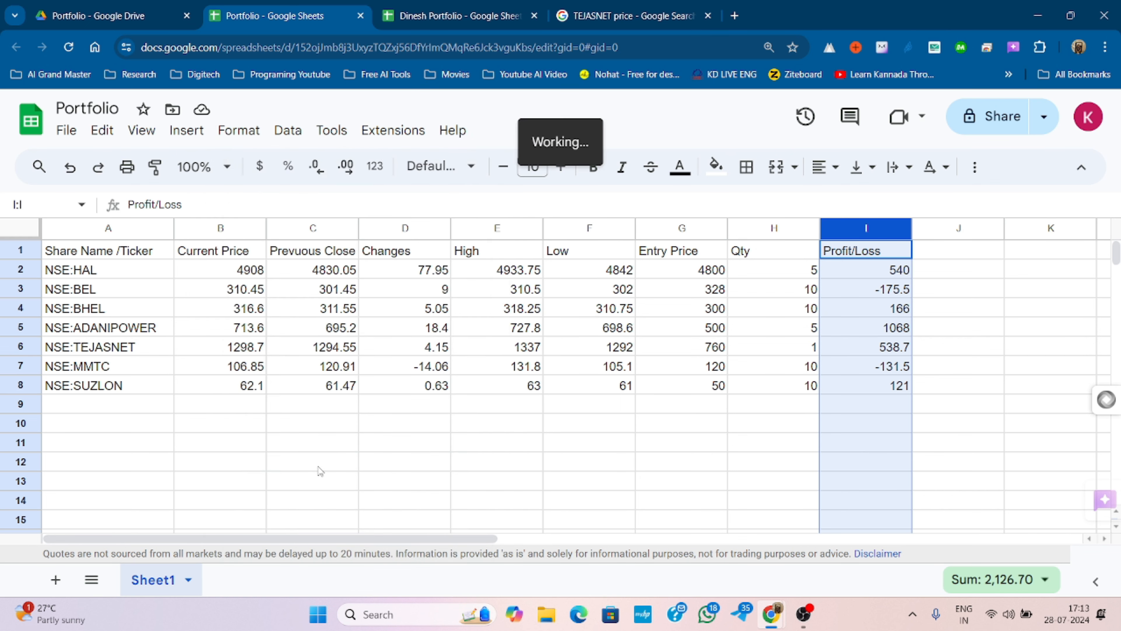
scroll(916, 349, down, 3)
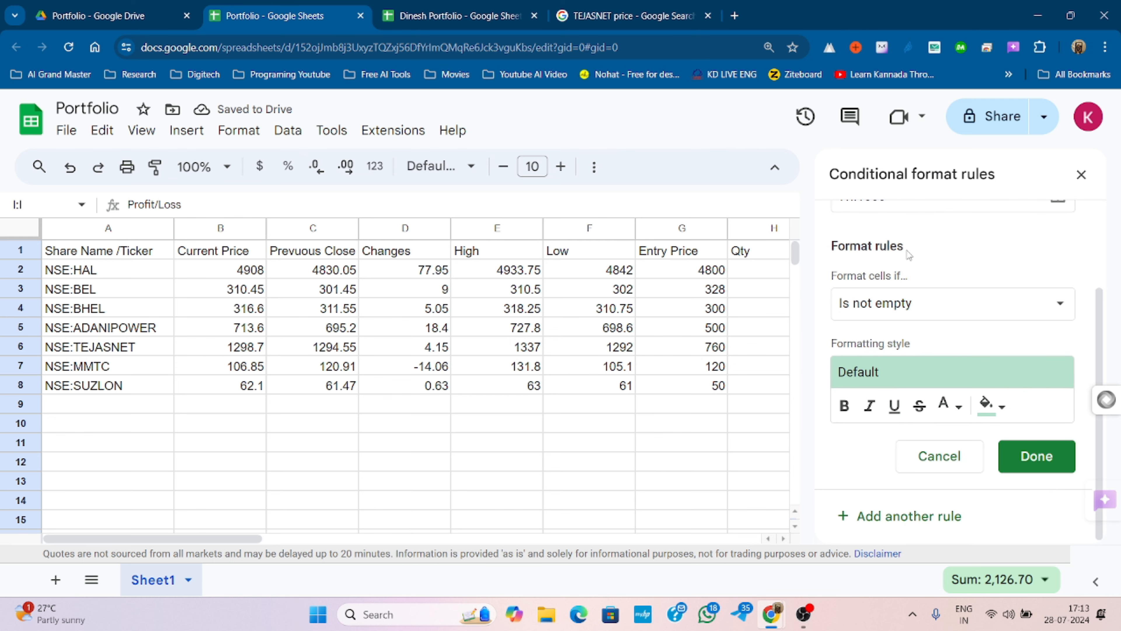
click(1059, 305)
scroll(999, 384, down, 5)
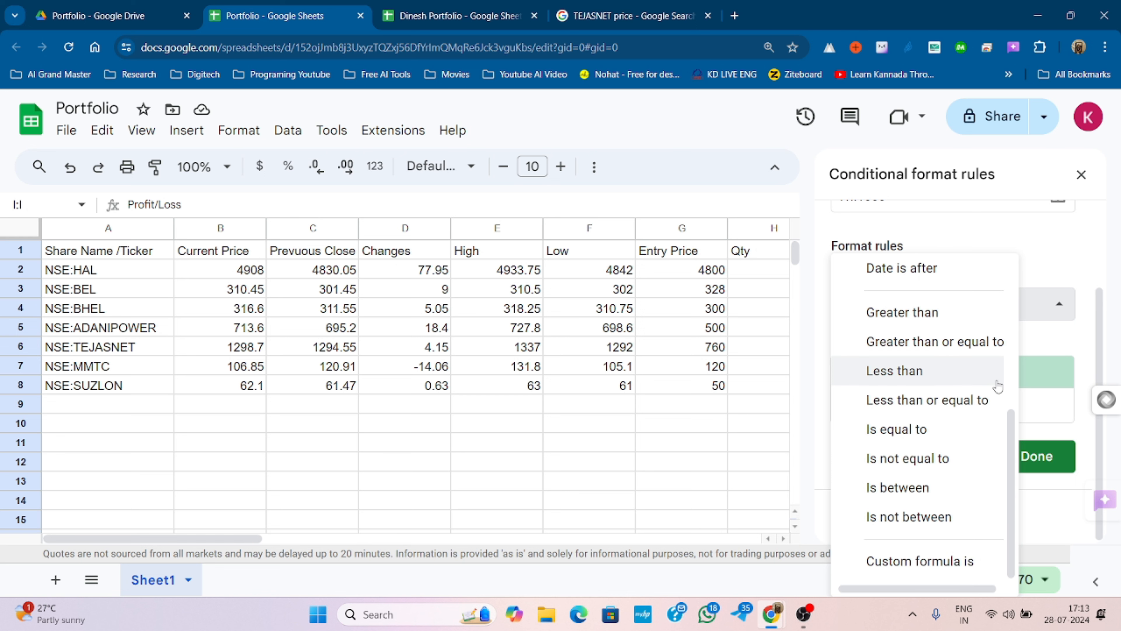
click(922, 378)
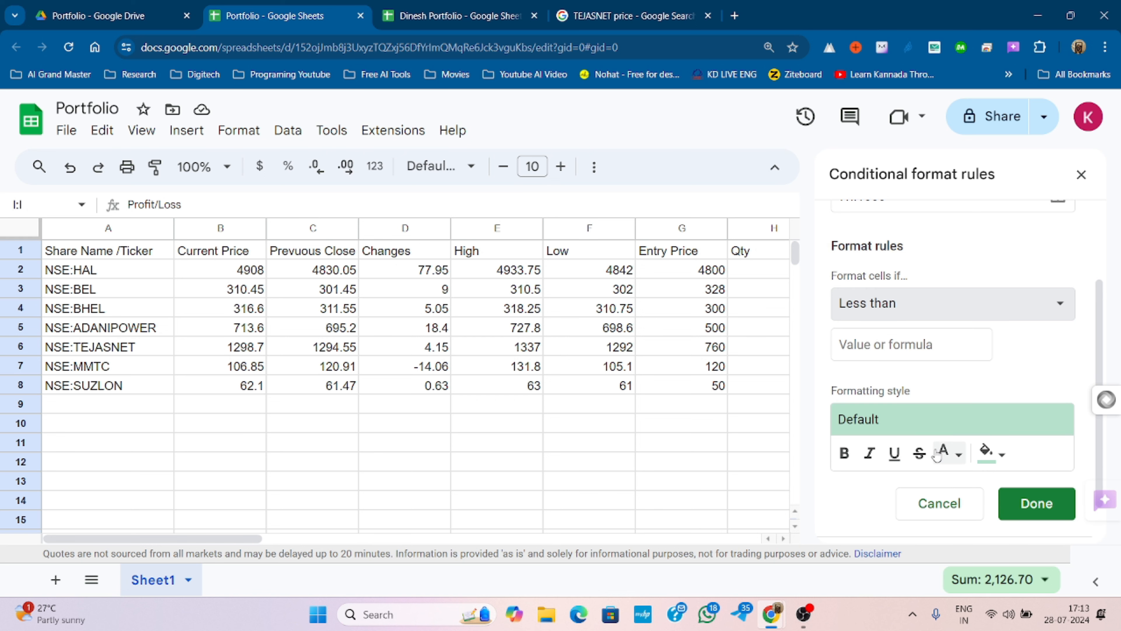
click(959, 344)
text(0)
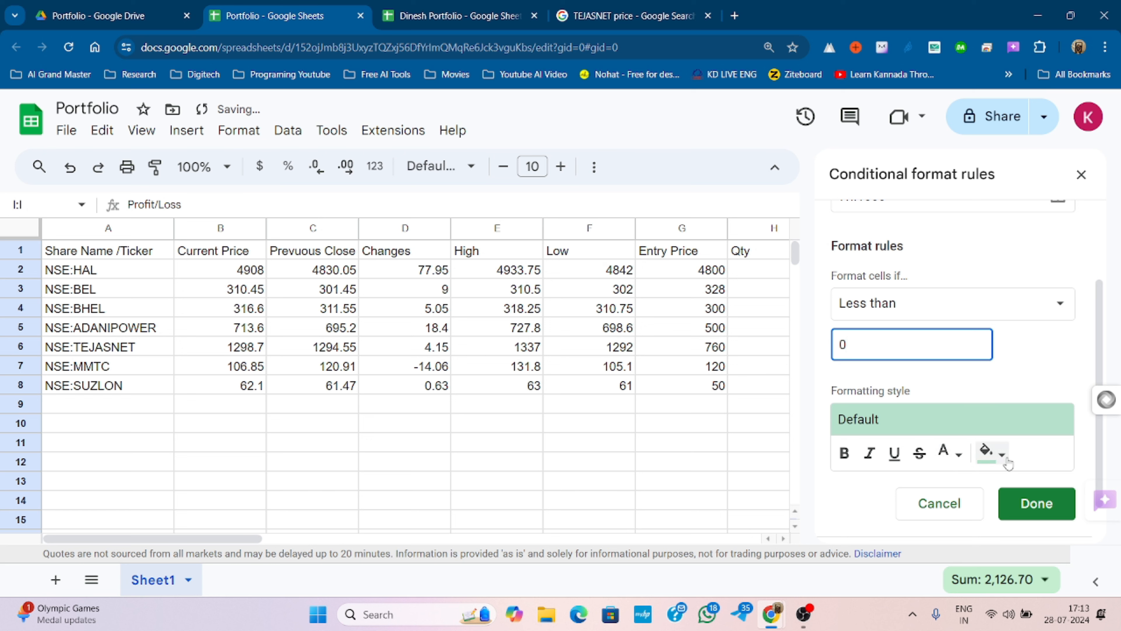
click(991, 451)
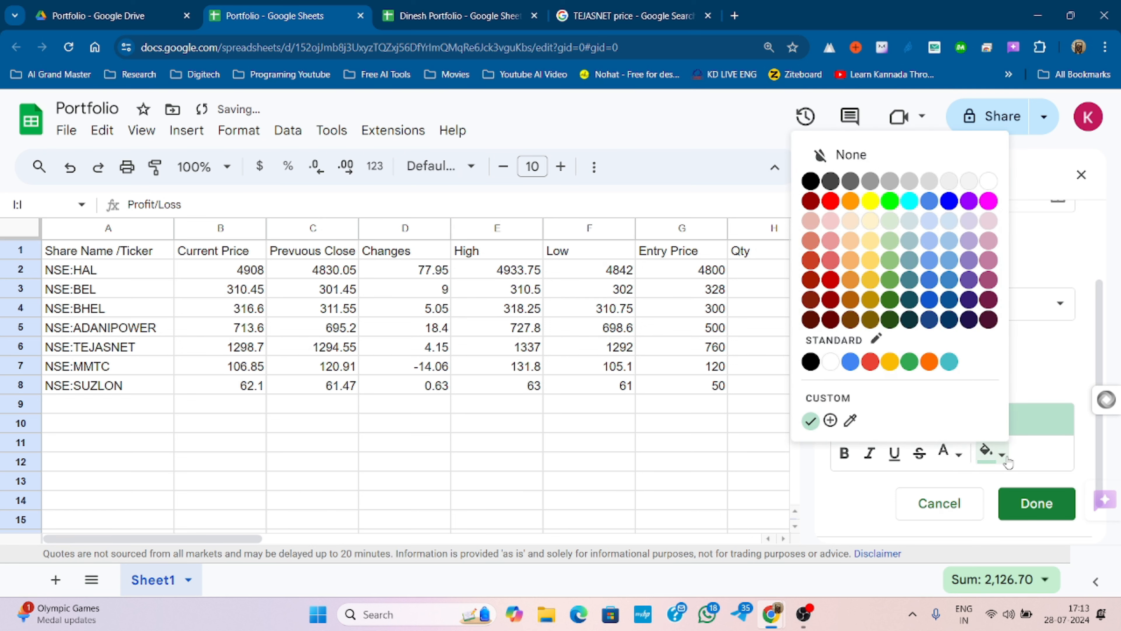
click(869, 361)
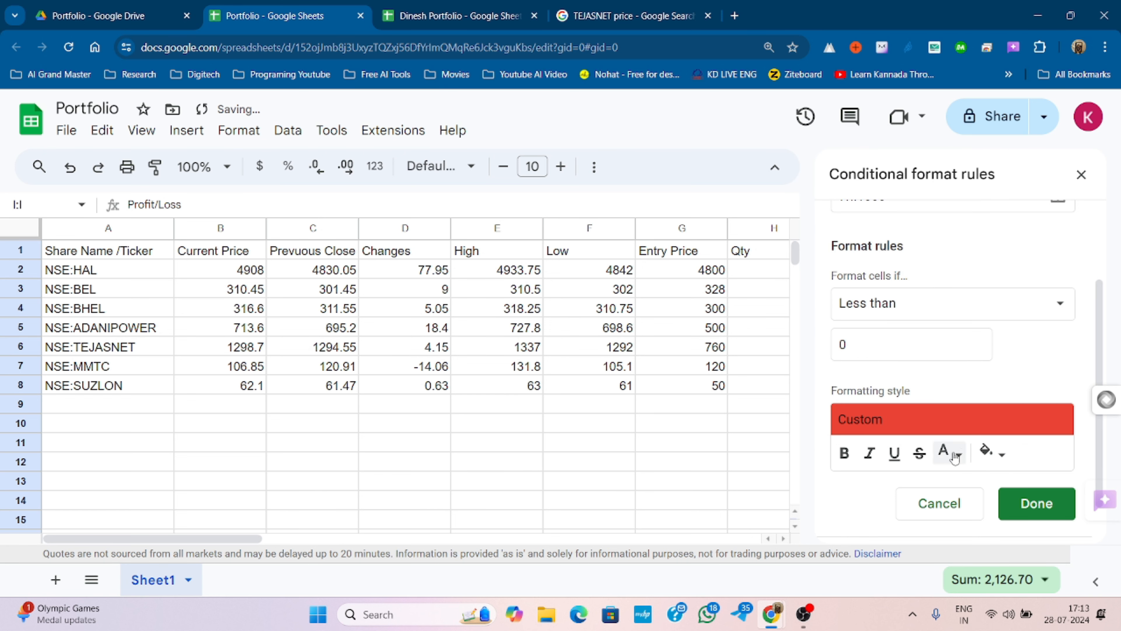
click(1036, 502)
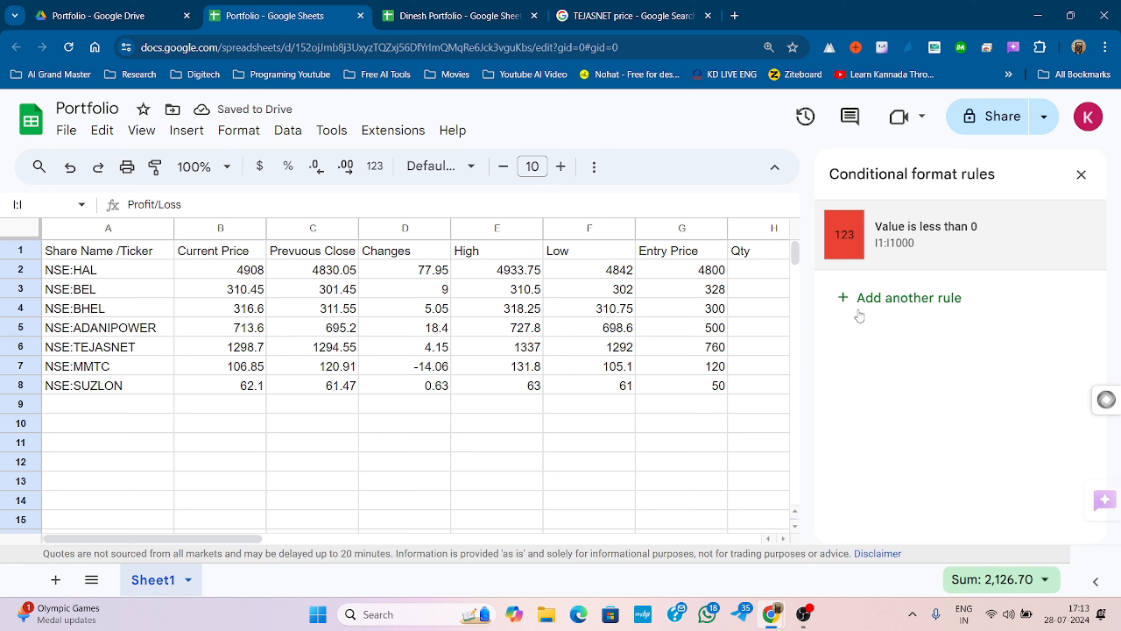
Step: Add a second rule to the Profit/Loss column filling values greater than 0 in green, and close the rule editor
click(847, 306)
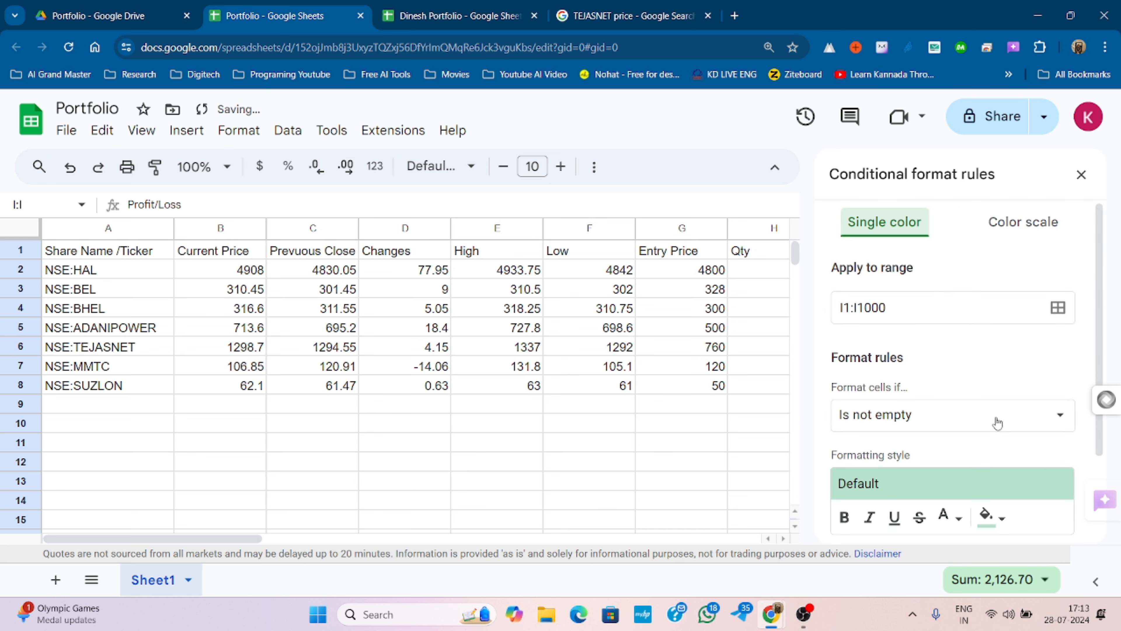
scroll(997, 420, down, 3)
click(1007, 298)
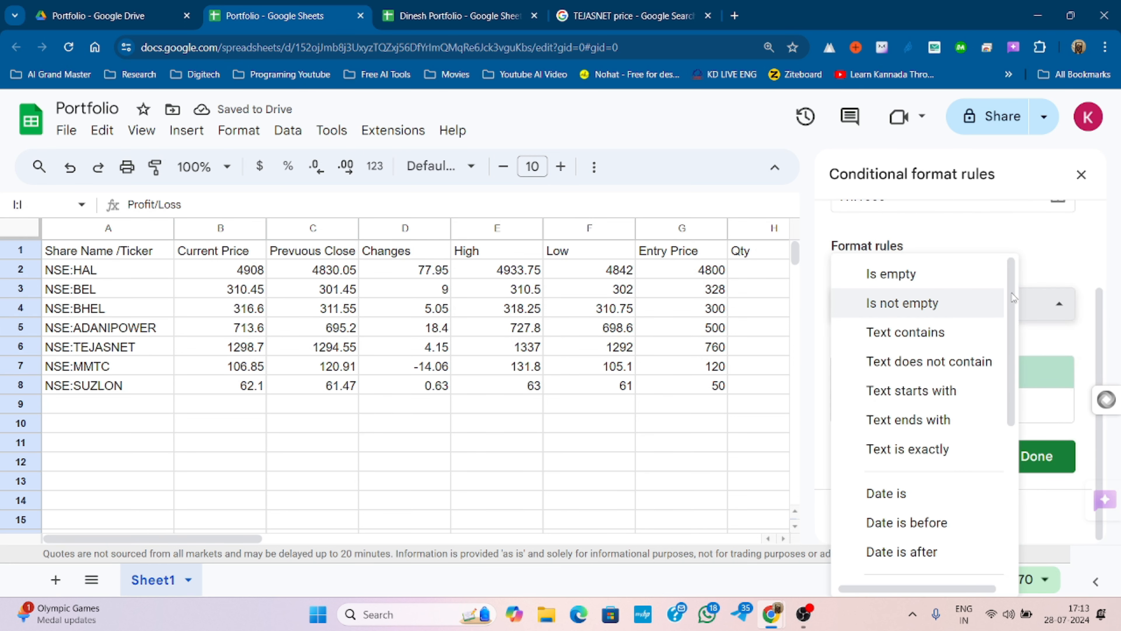
scroll(997, 353, down, 5)
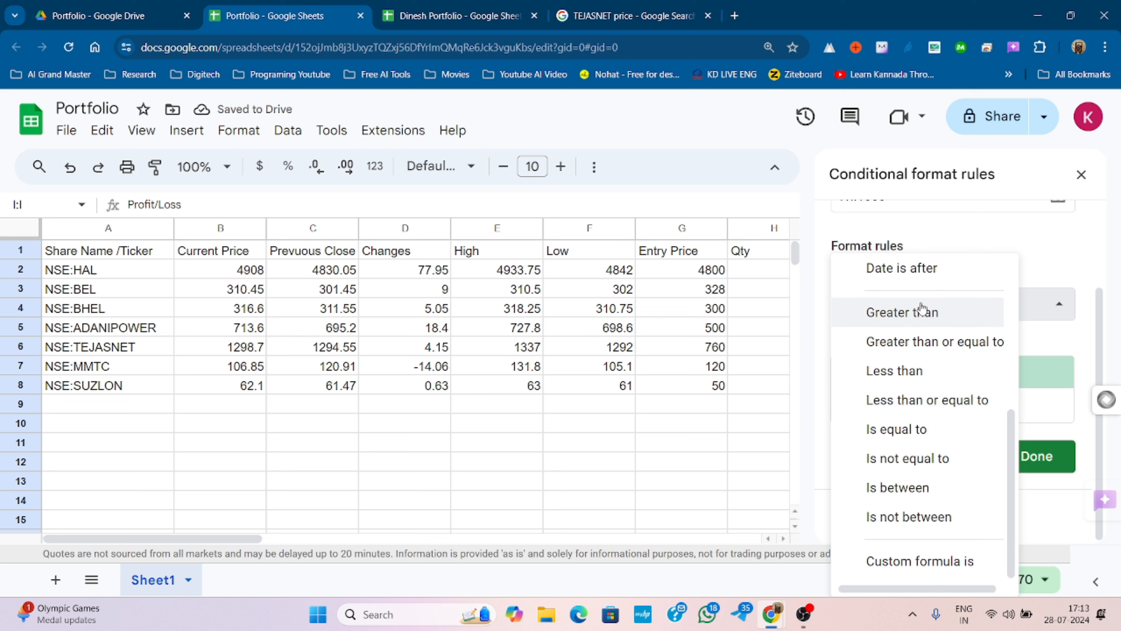
click(921, 312)
click(928, 341)
text(0)
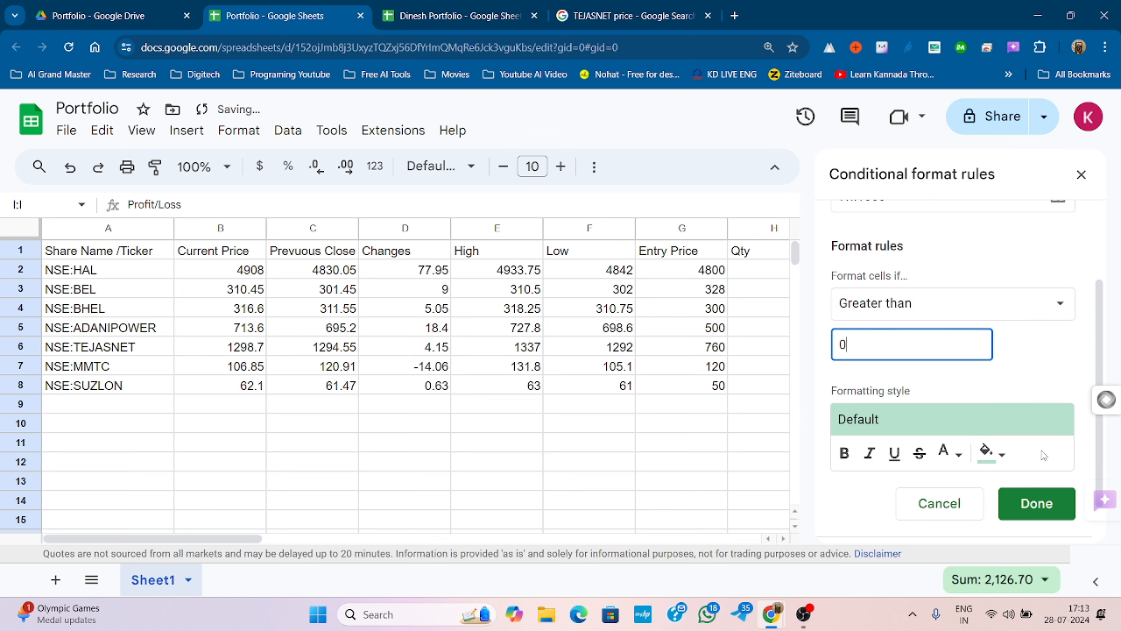
click(1001, 459)
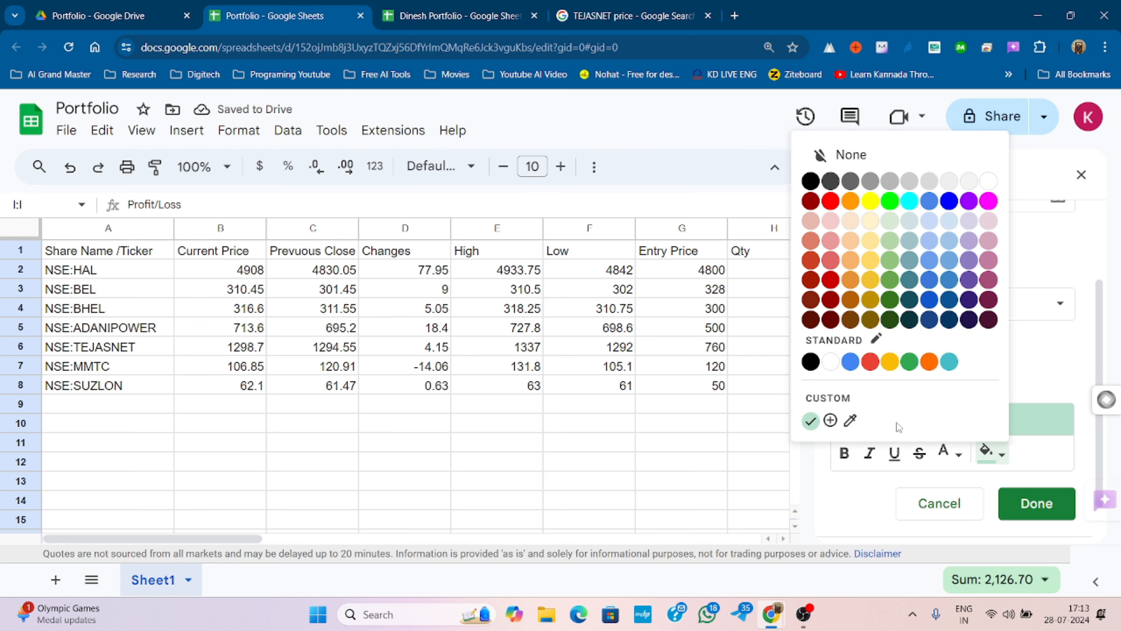
click(890, 283)
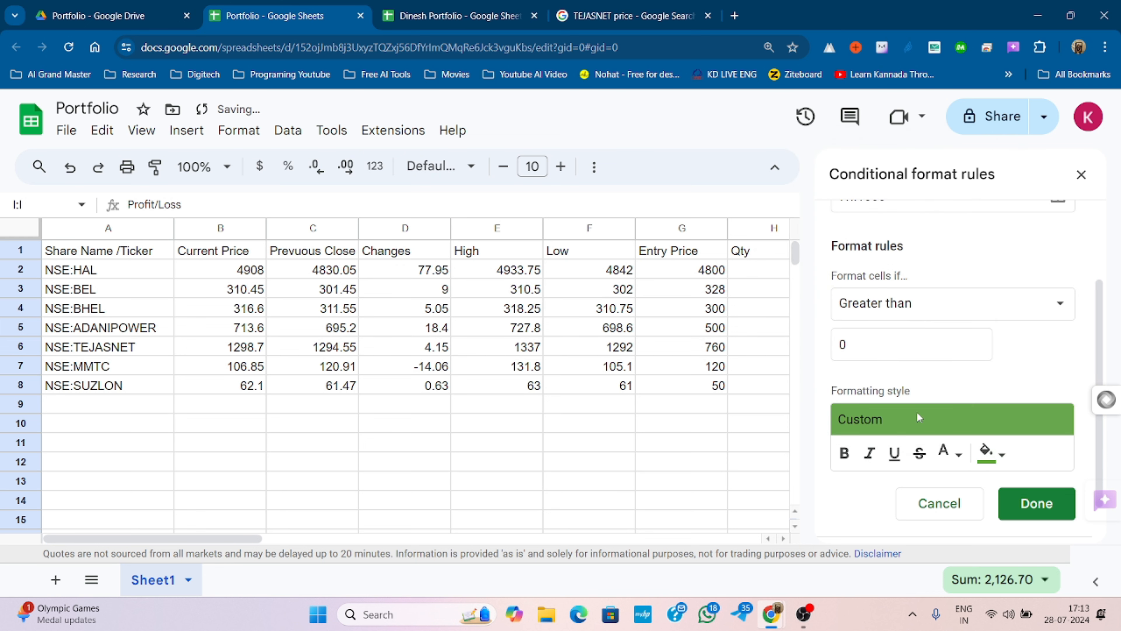
click(1037, 503)
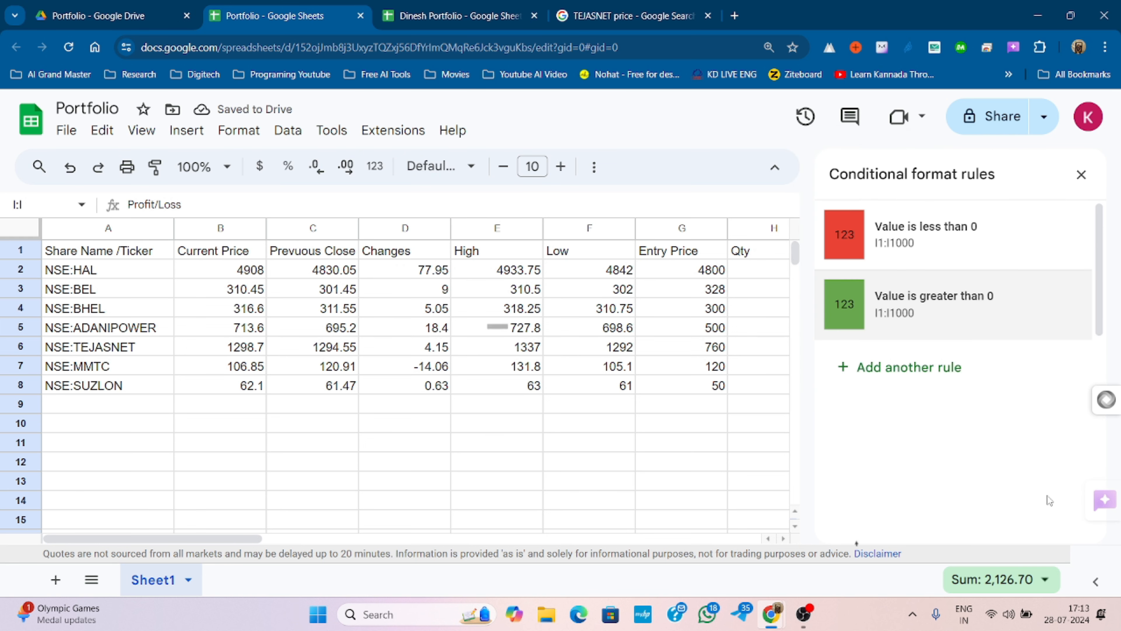
click(1080, 175)
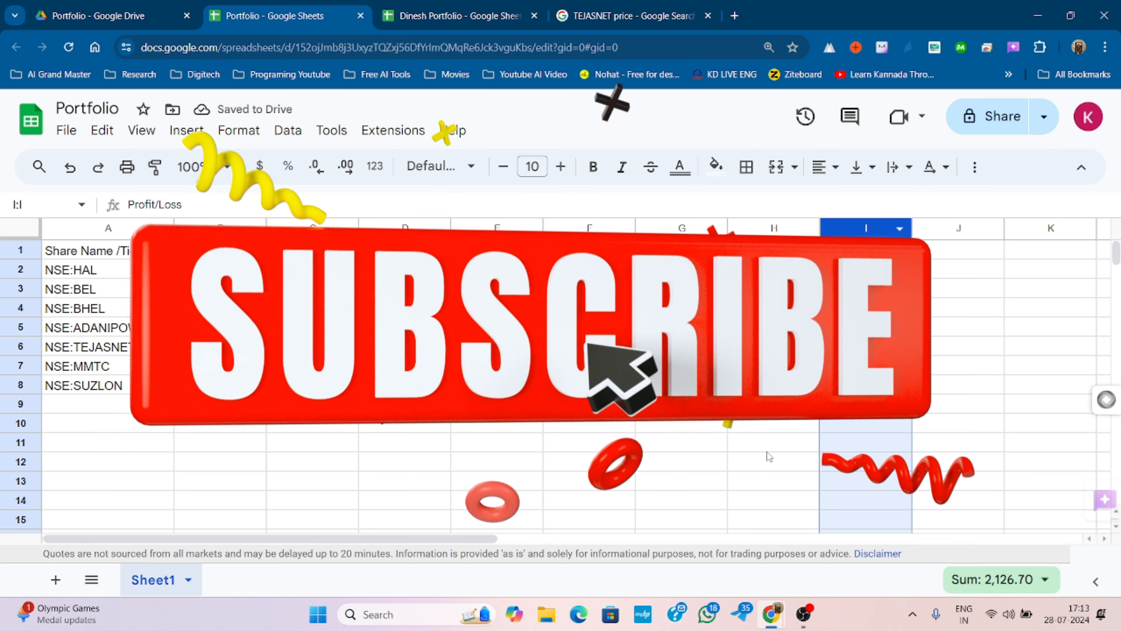
click(774, 442)
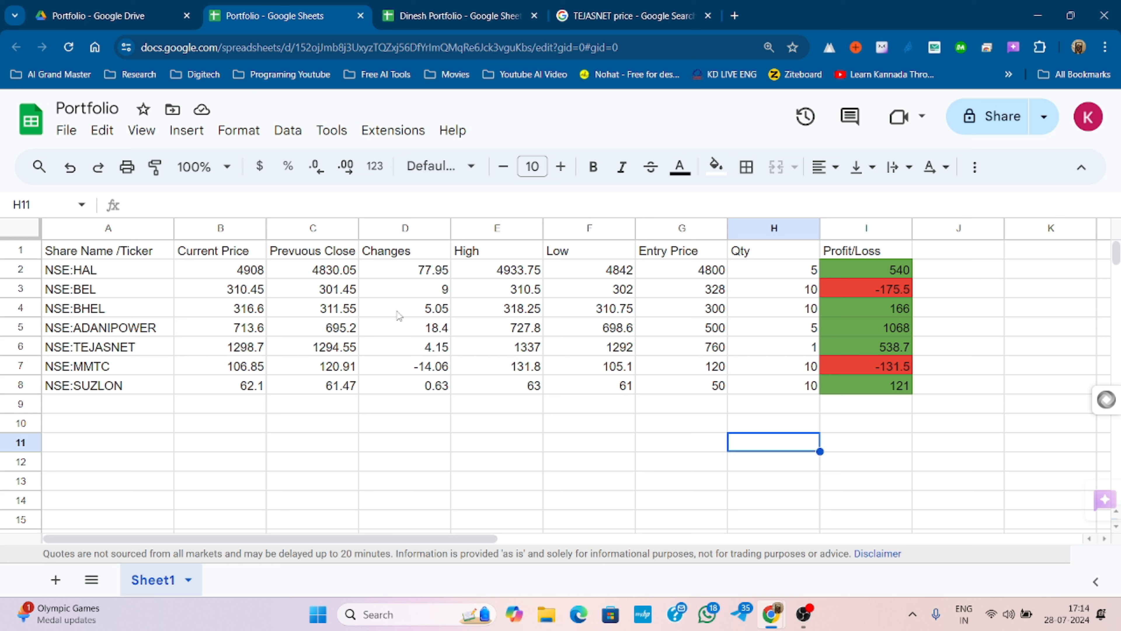
Step: Rename the Changes header in D1 to "DAY Changes"
double_click(368, 250)
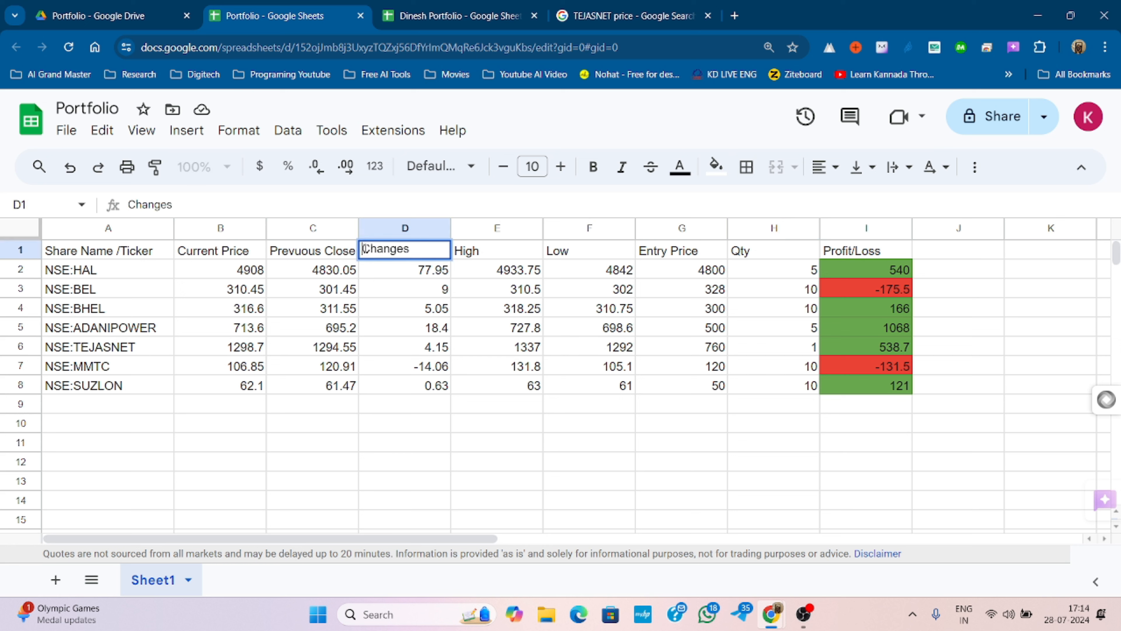
text(DAY)
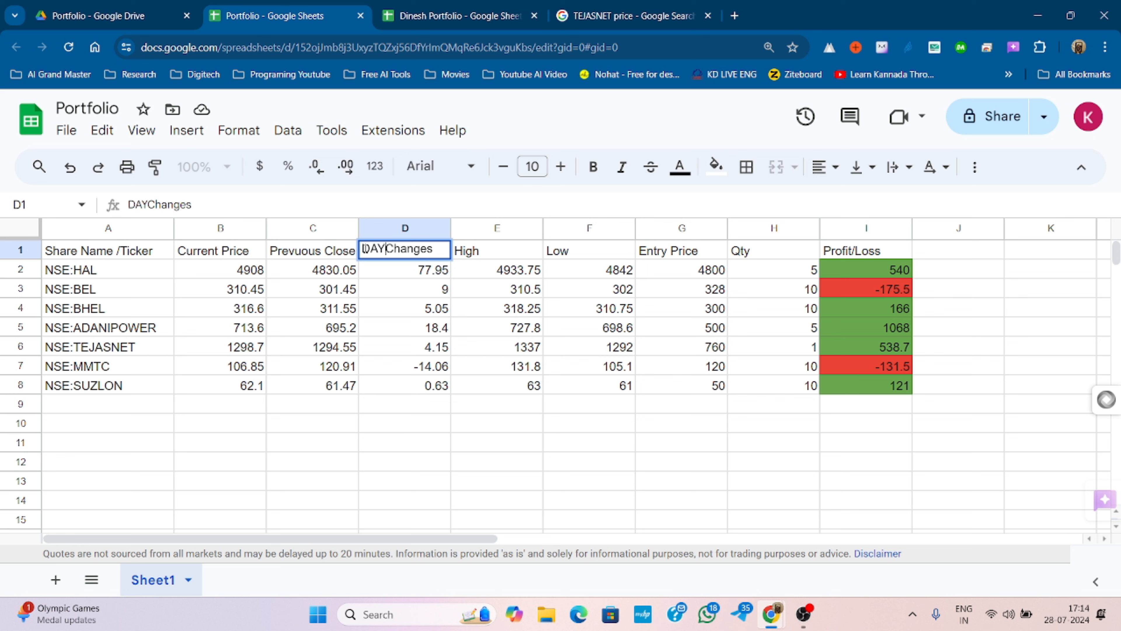
key(Return)
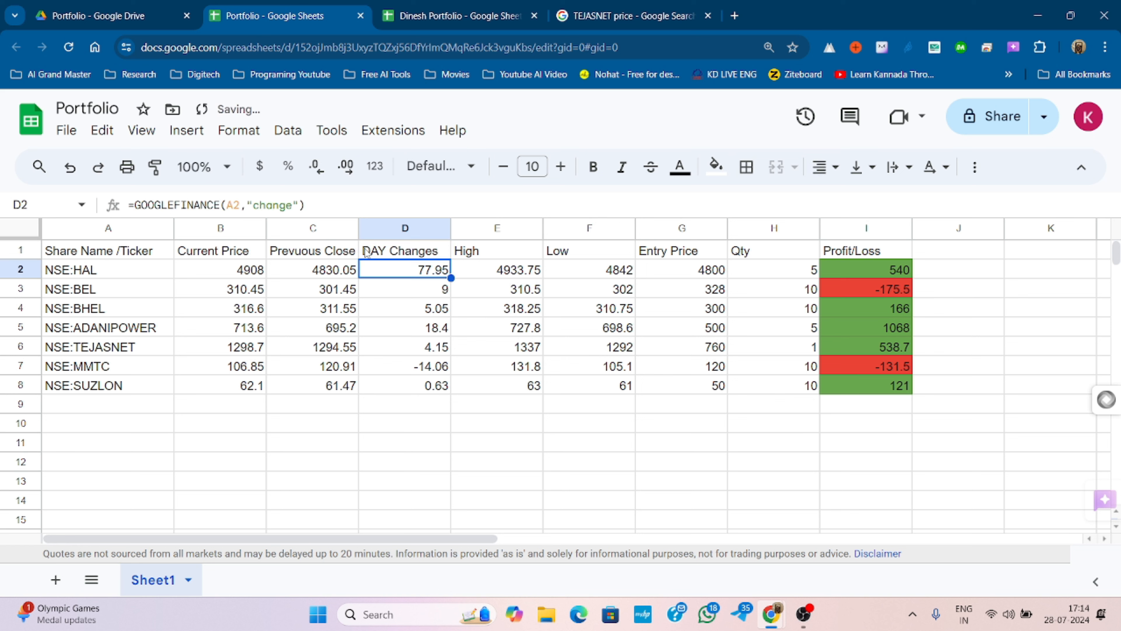
Step: Add a conditional format rule to the DAY Changes column that gives values greater than 0 the default light green style
click(391, 220)
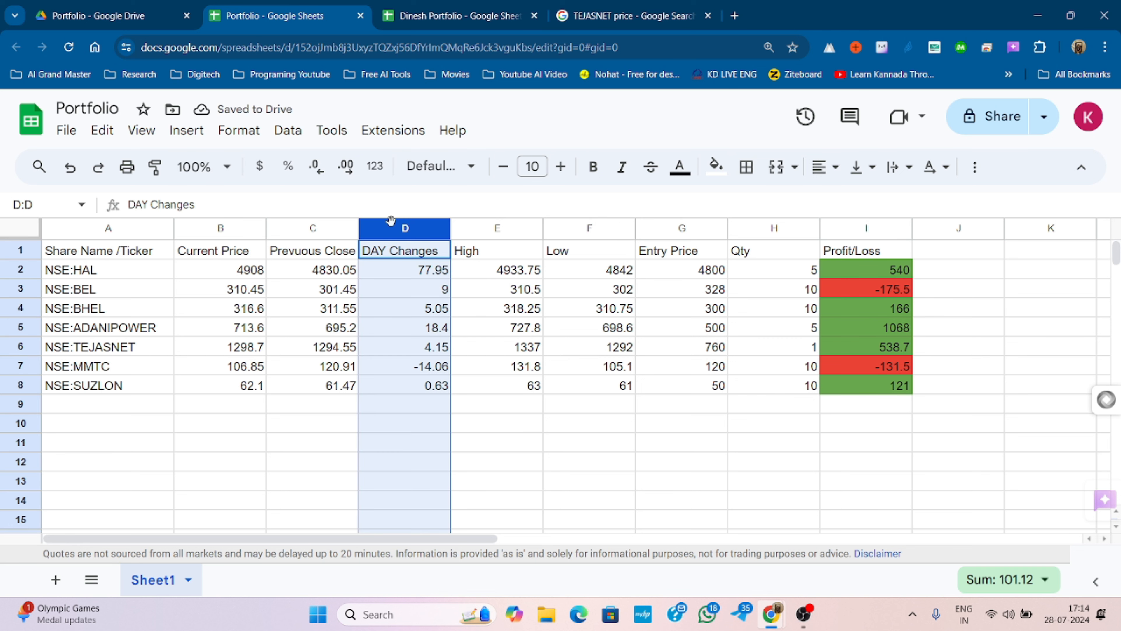
click(241, 131)
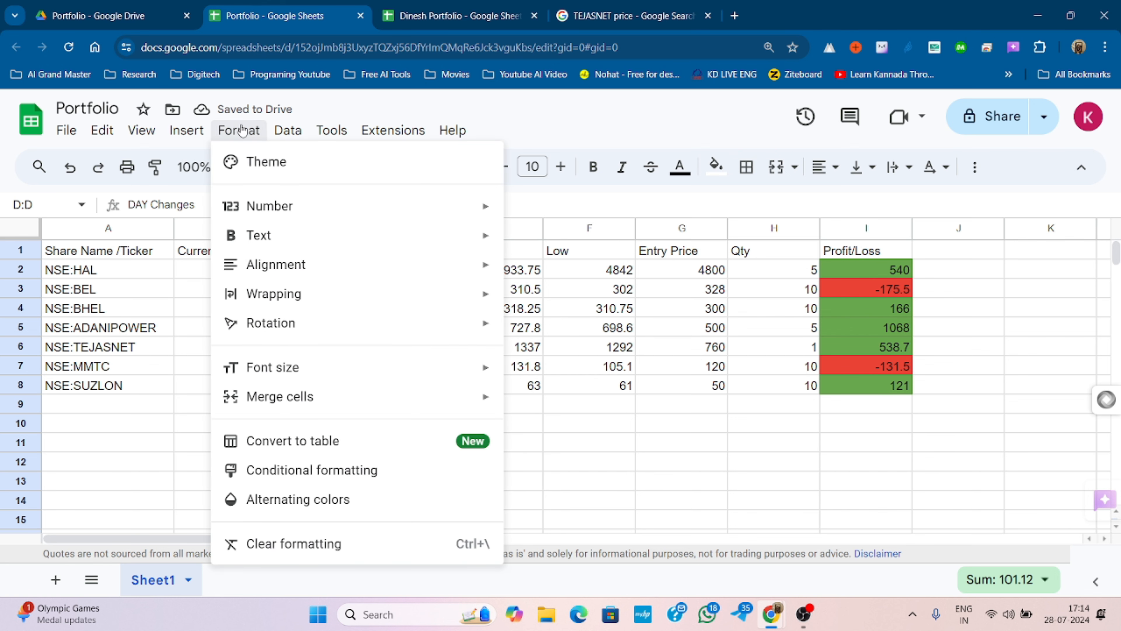
click(306, 472)
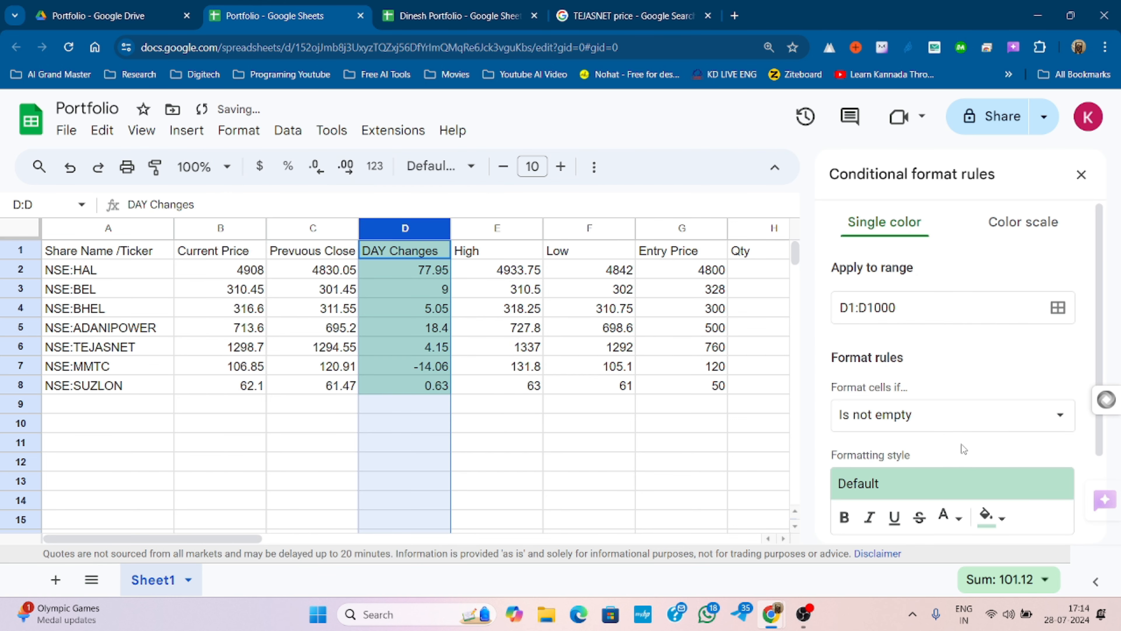
scroll(964, 449, down, 3)
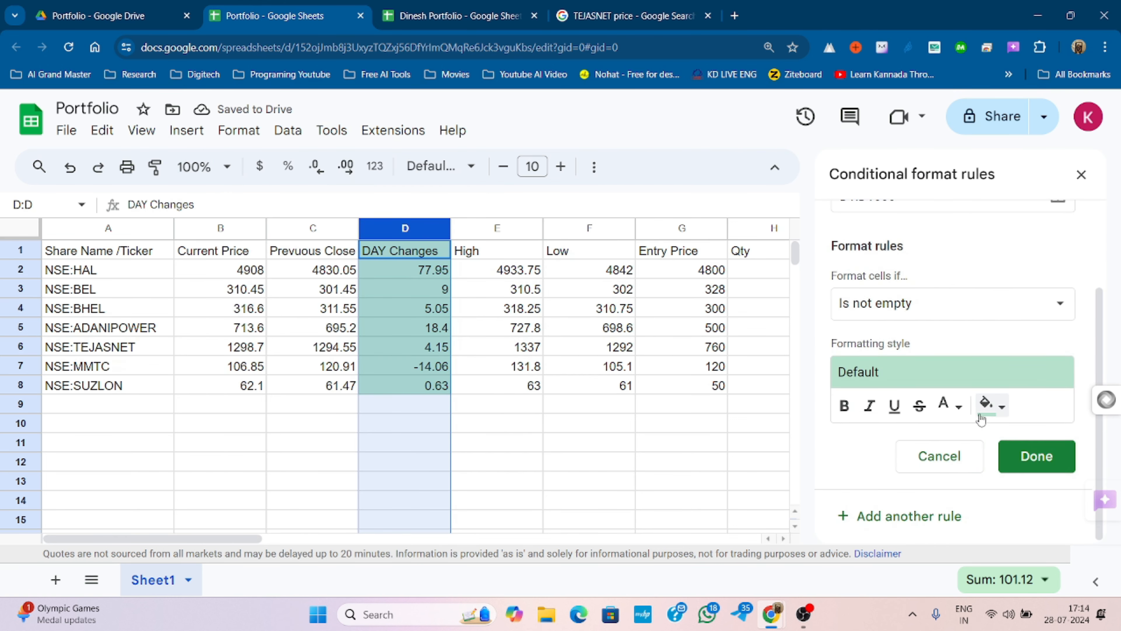
click(884, 303)
scroll(900, 419, down, 3)
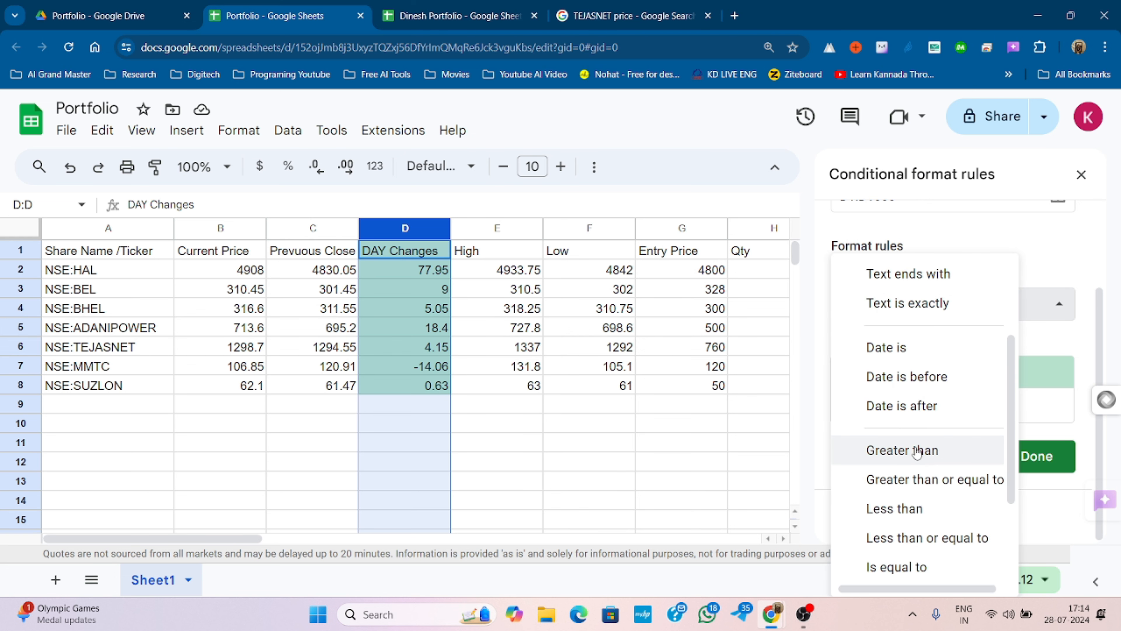
click(918, 451)
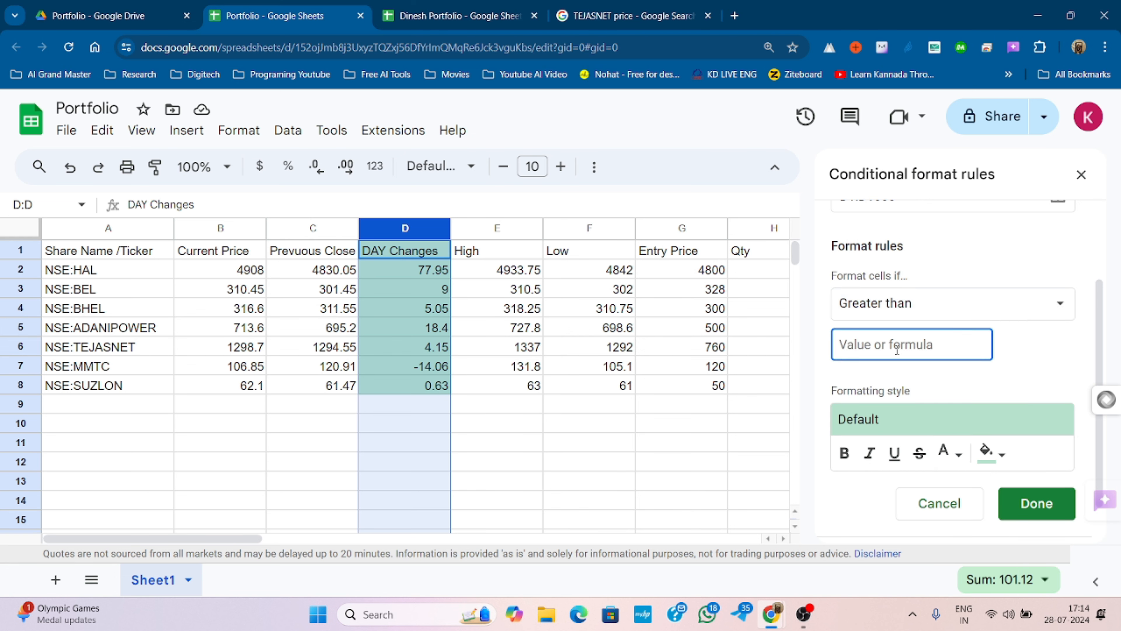
text(0)
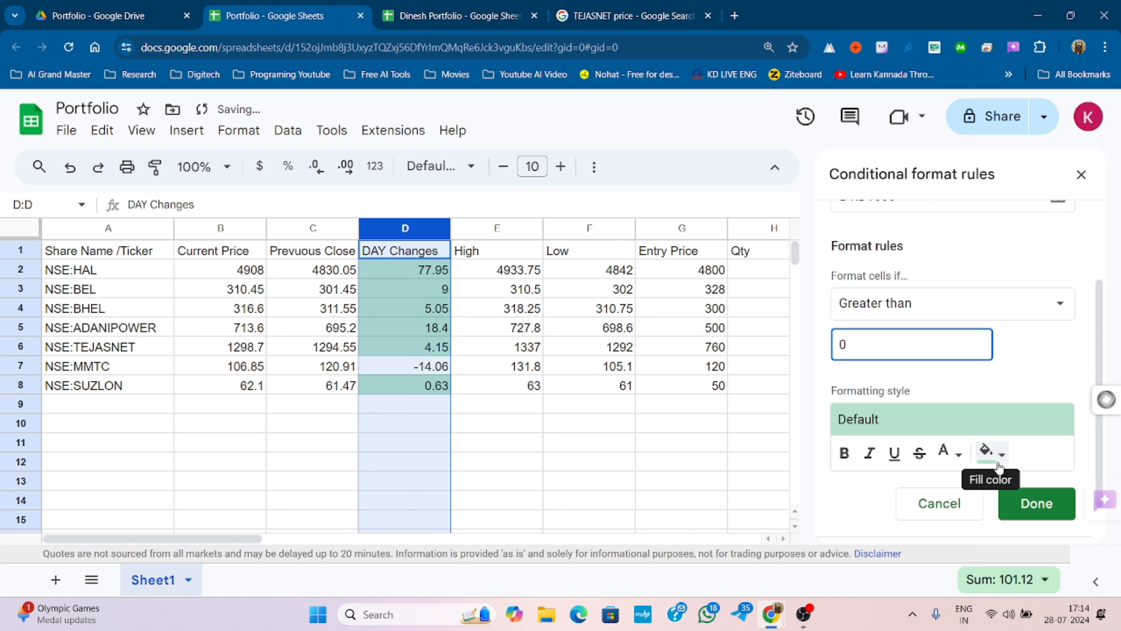
click(1035, 503)
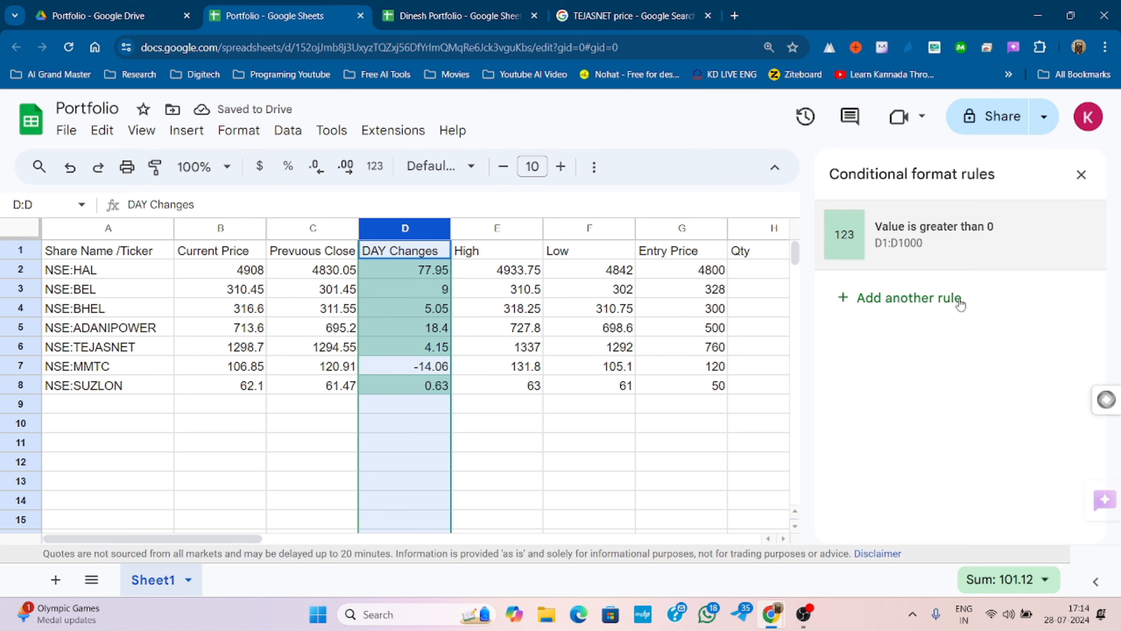
Step: Add a second rule to the DAY Changes column filling values less than 0 in red, and close the rule editor
click(837, 294)
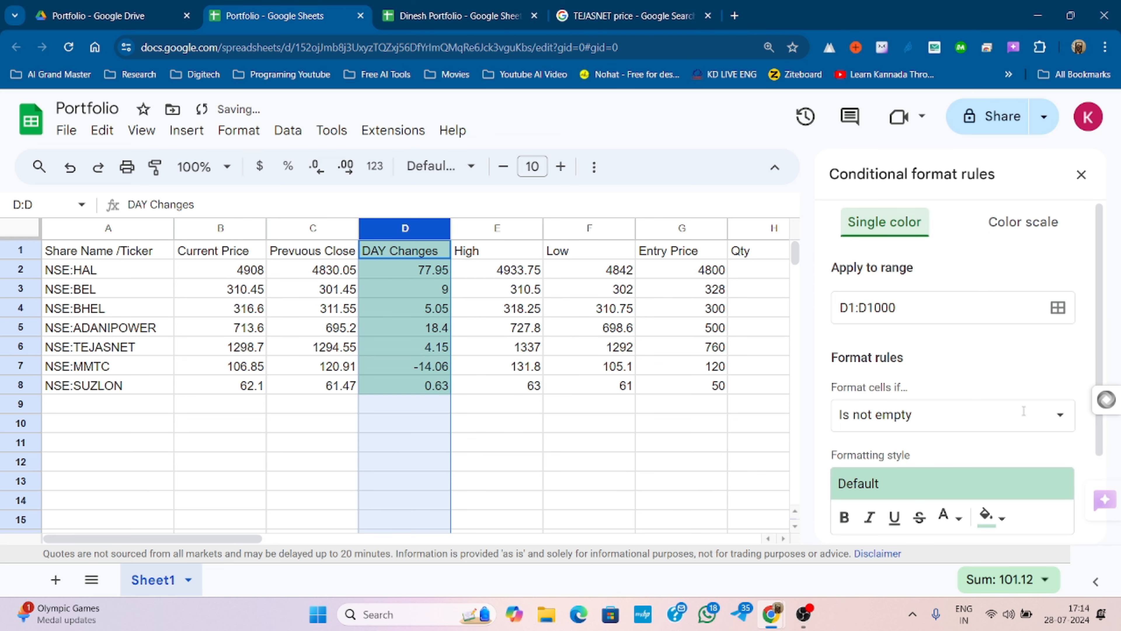
scroll(1028, 385, down, 3)
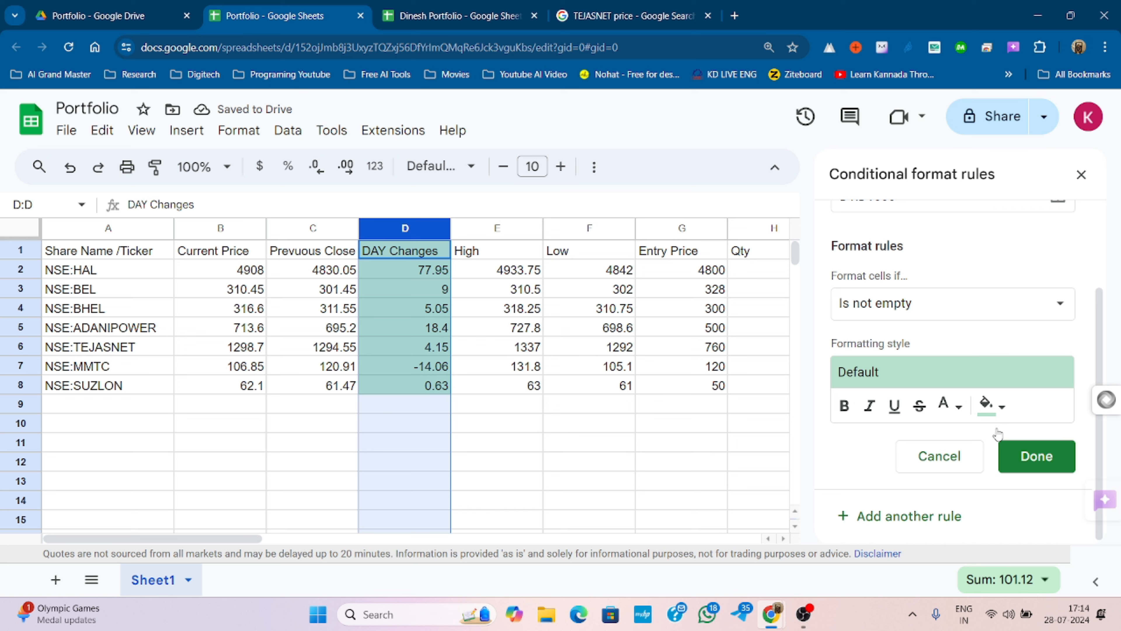
click(966, 303)
scroll(949, 464, down, 1)
scroll(947, 455, down, 3)
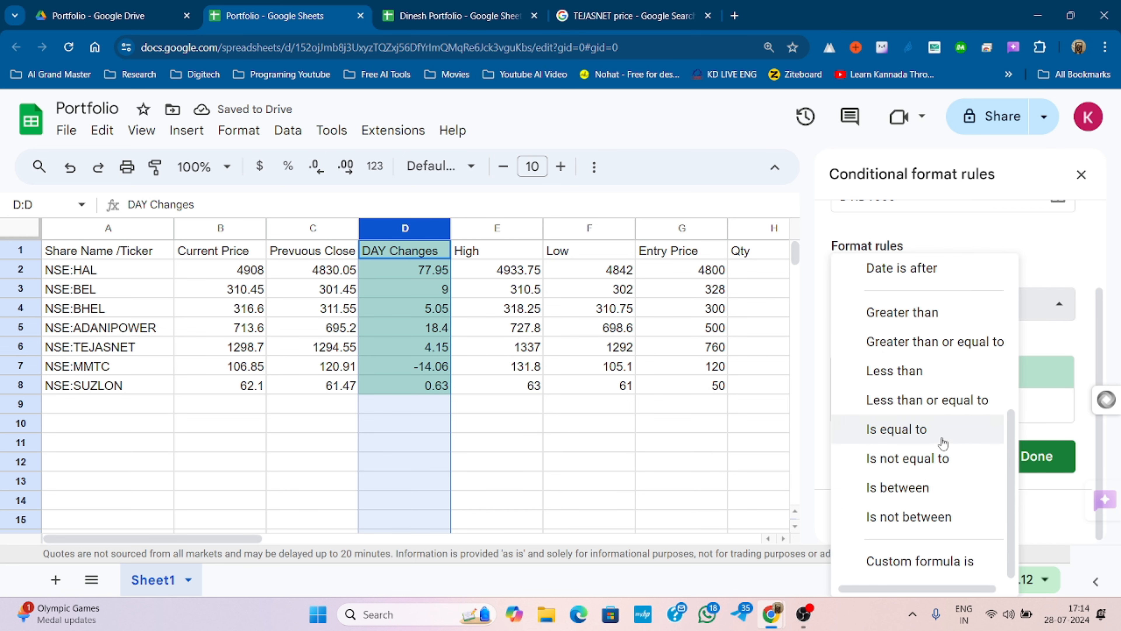
click(929, 375)
click(923, 349)
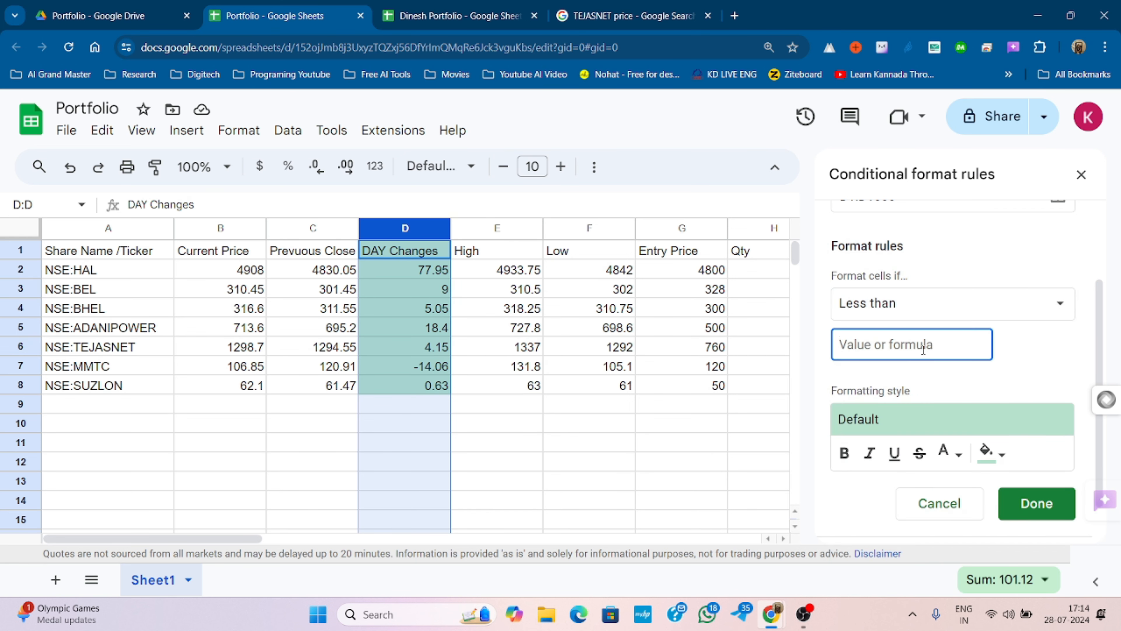
text(0)
click(1003, 454)
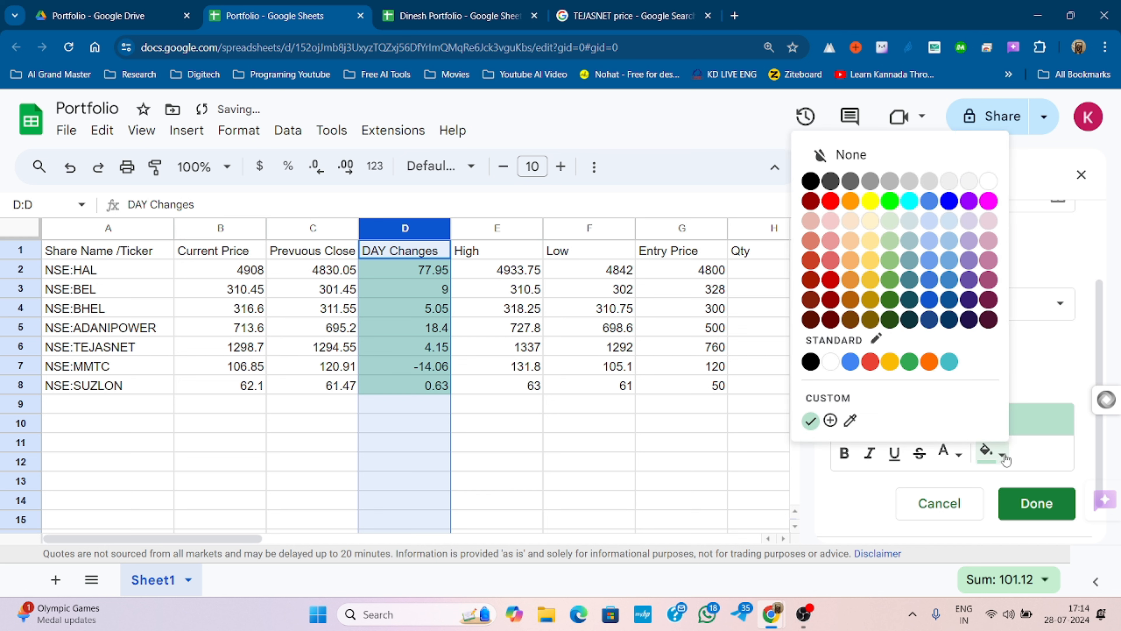
click(870, 360)
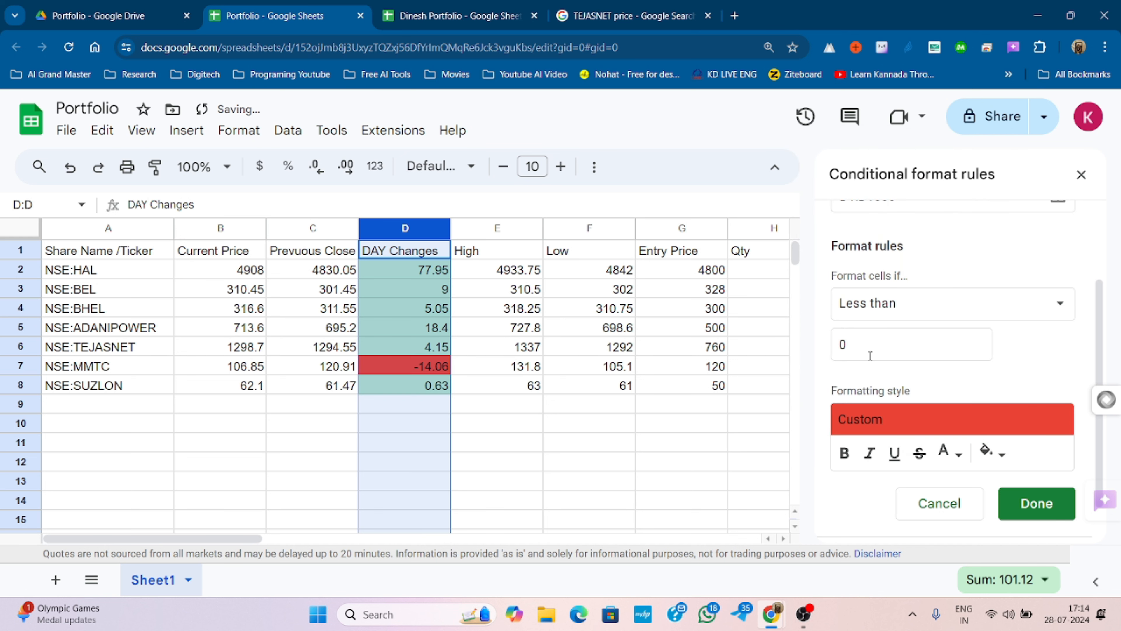
click(1037, 504)
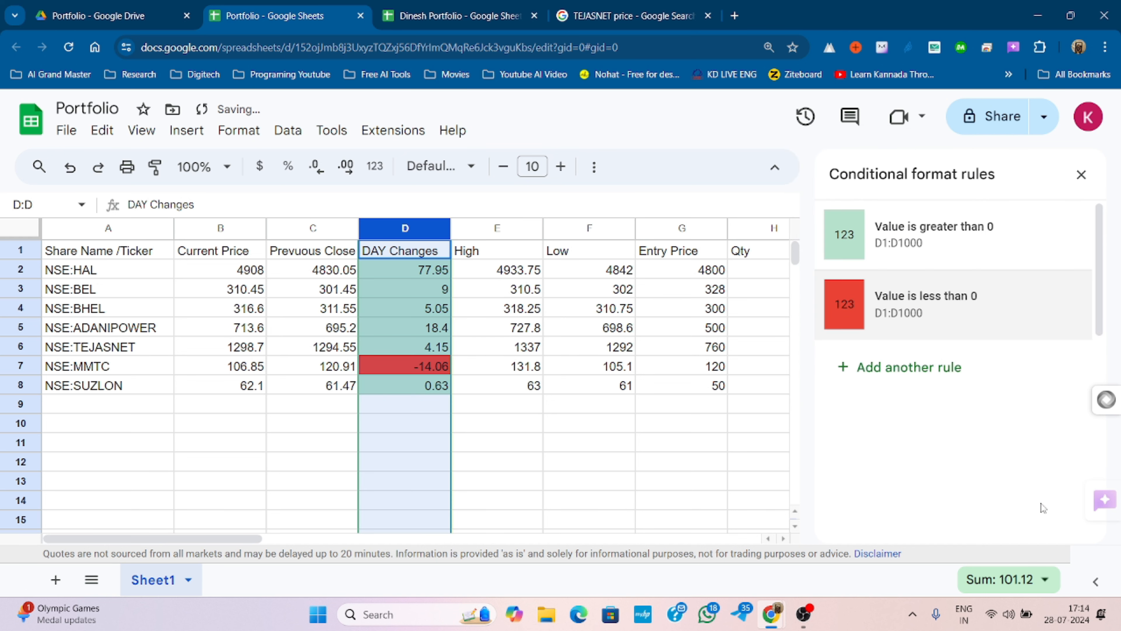
click(605, 462)
click(1081, 175)
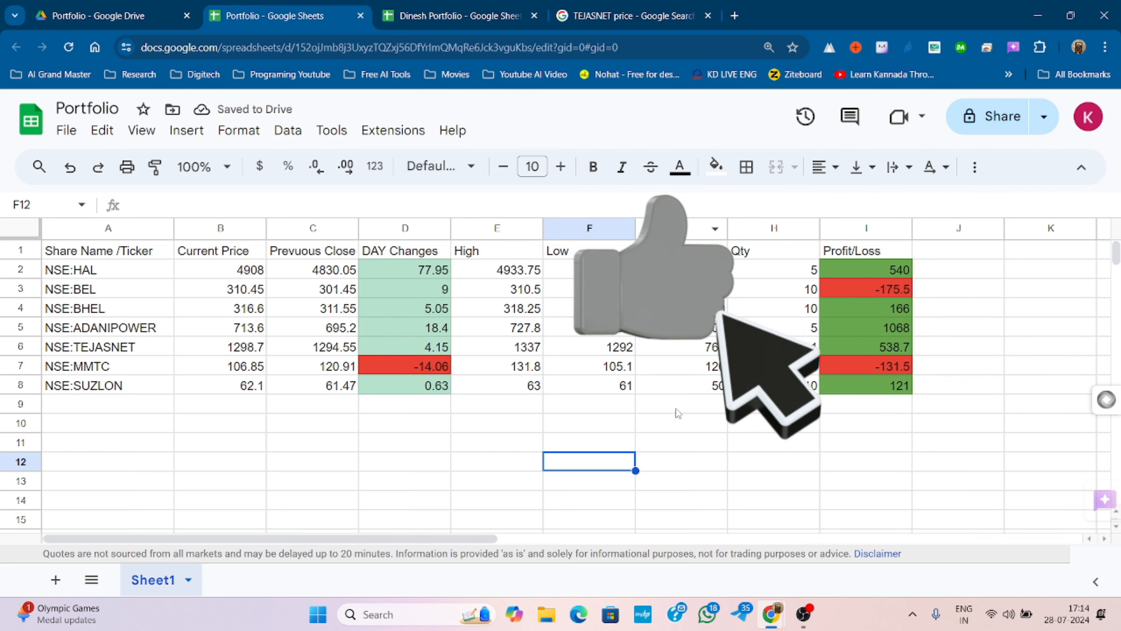
click(612, 422)
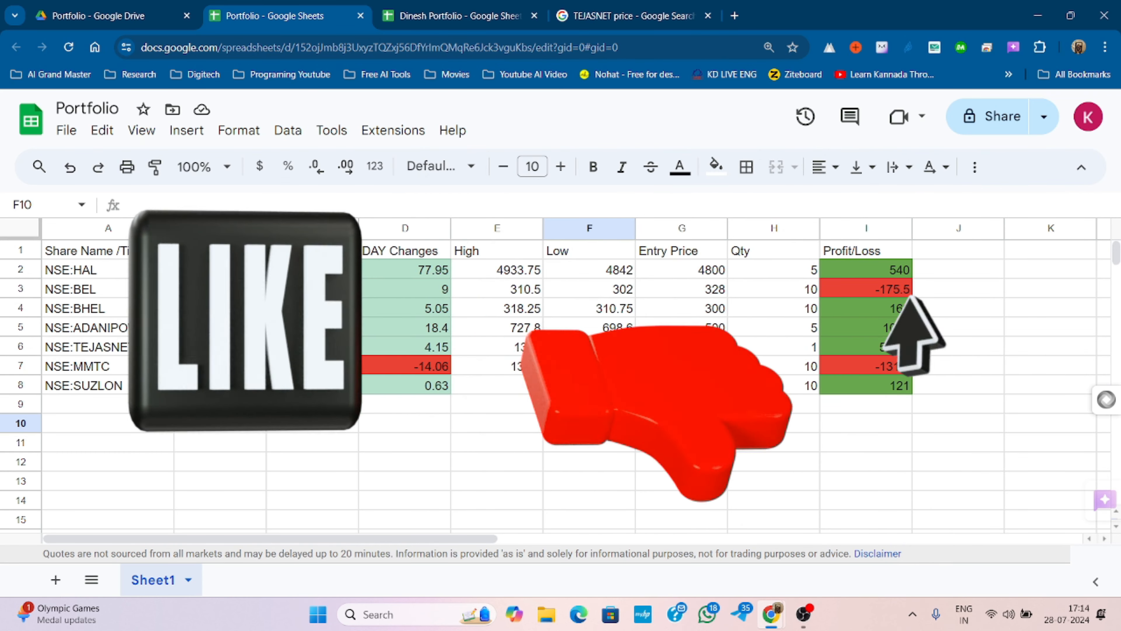